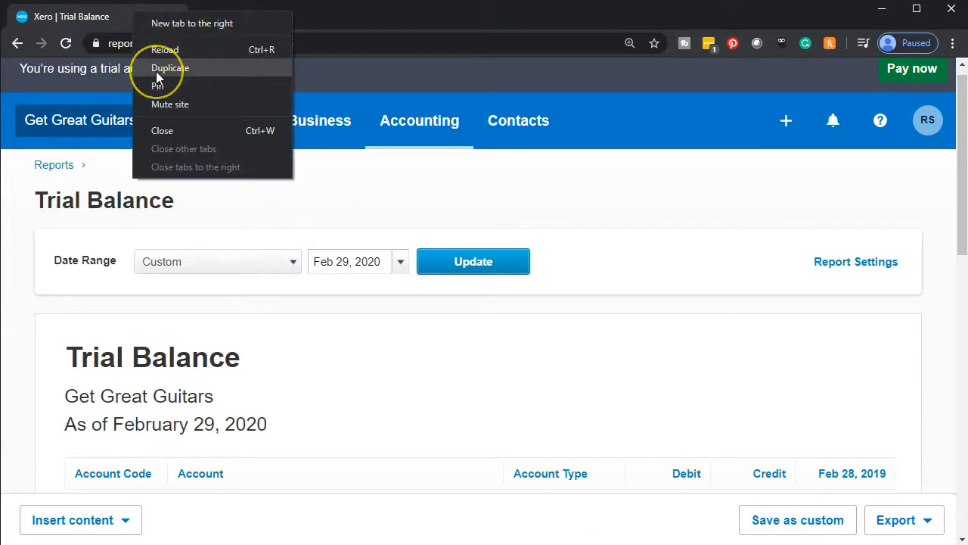
Duplicate the Trial Balance report into a second browser tab and return to it from QuickBooks Desktop.
left_click(156, 71)
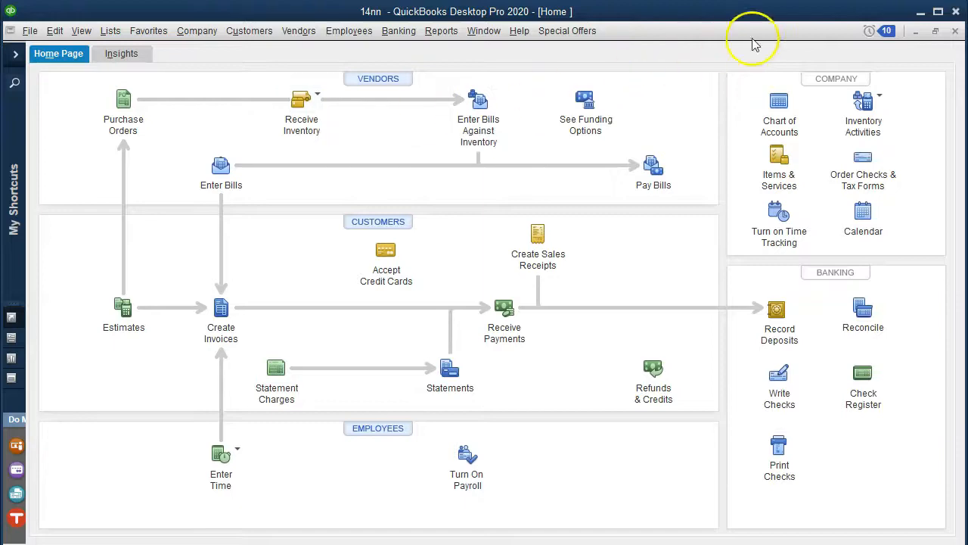
left_click(921, 11)
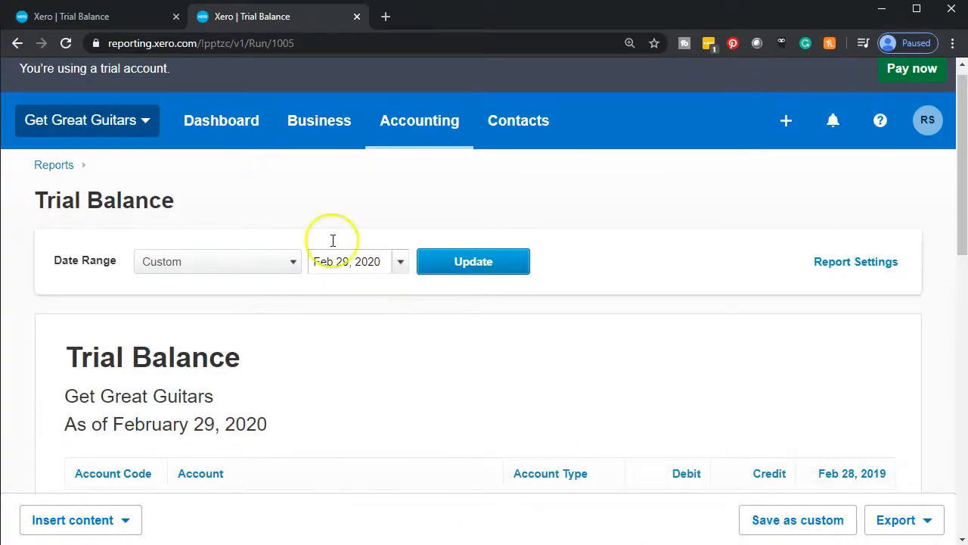
Examine the account balances on the Trial Balance as of February 29, 2020, including the asset and liability accounts.
scroll(297, 264, "down", 3)
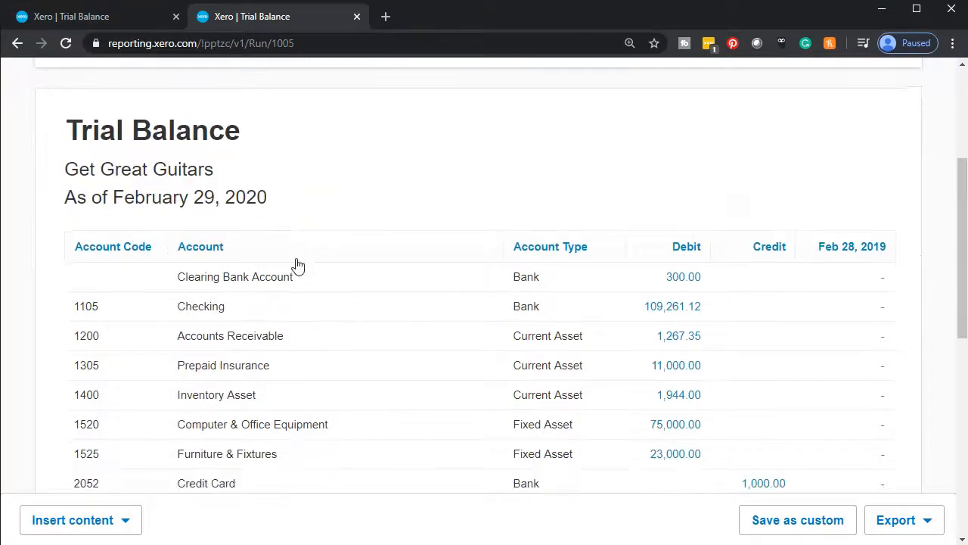
scroll(297, 264, "down", 1)
scroll(295, 263, "down", 1)
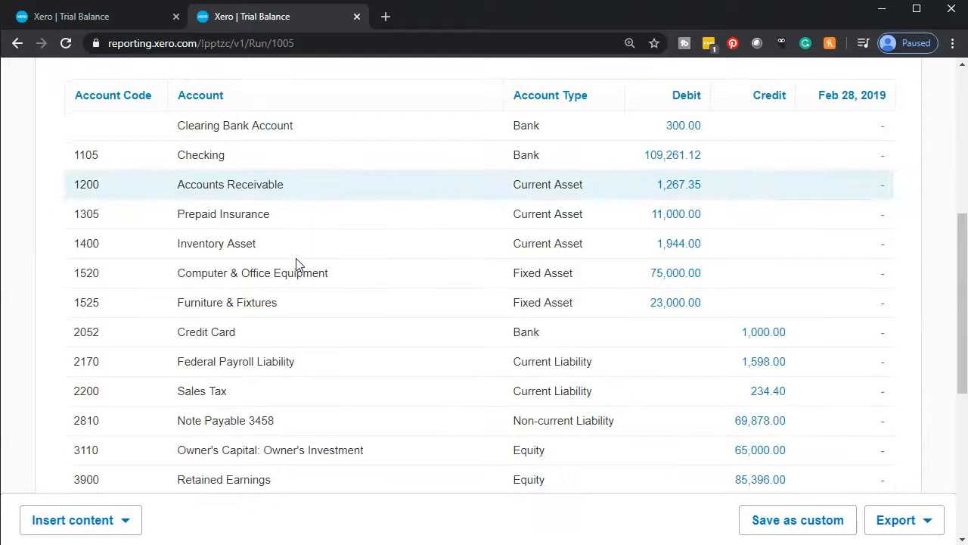
scroll(296, 262, "down", 1)
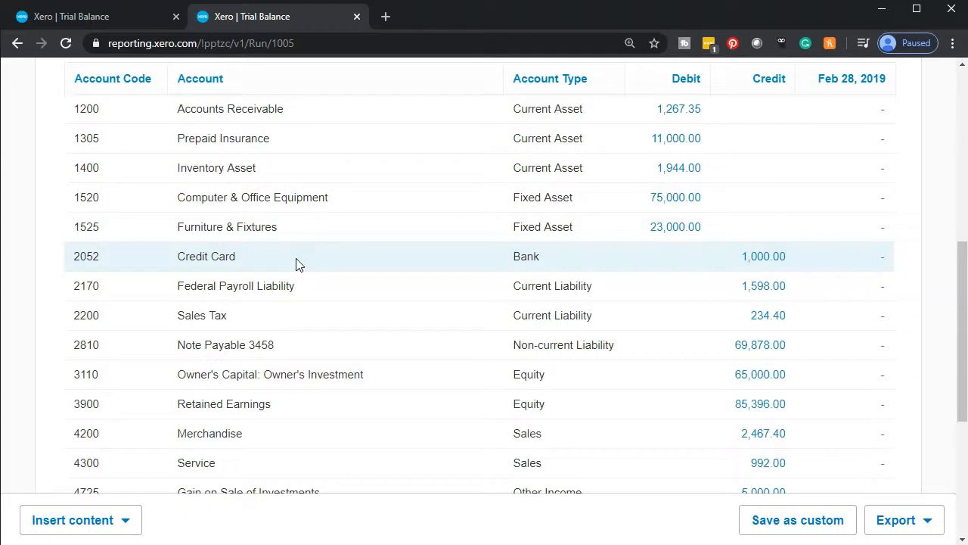
left_click(302, 283)
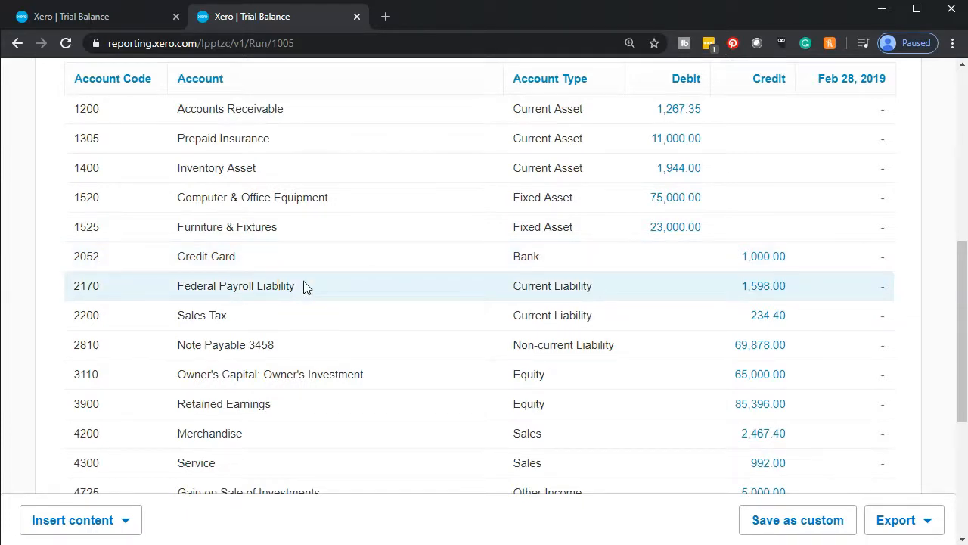
scroll(304, 286, "up", 1)
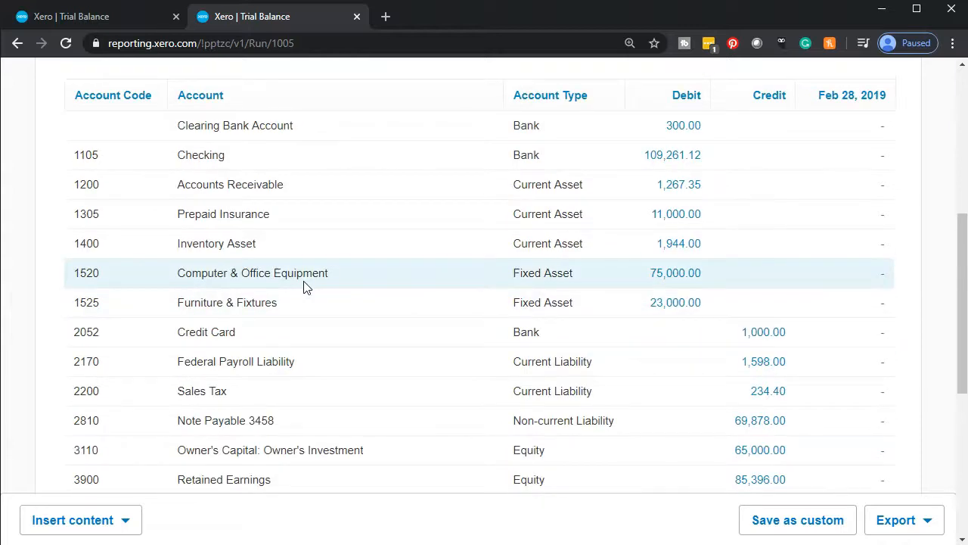
scroll(303, 286, "up", 1)
left_click(296, 310)
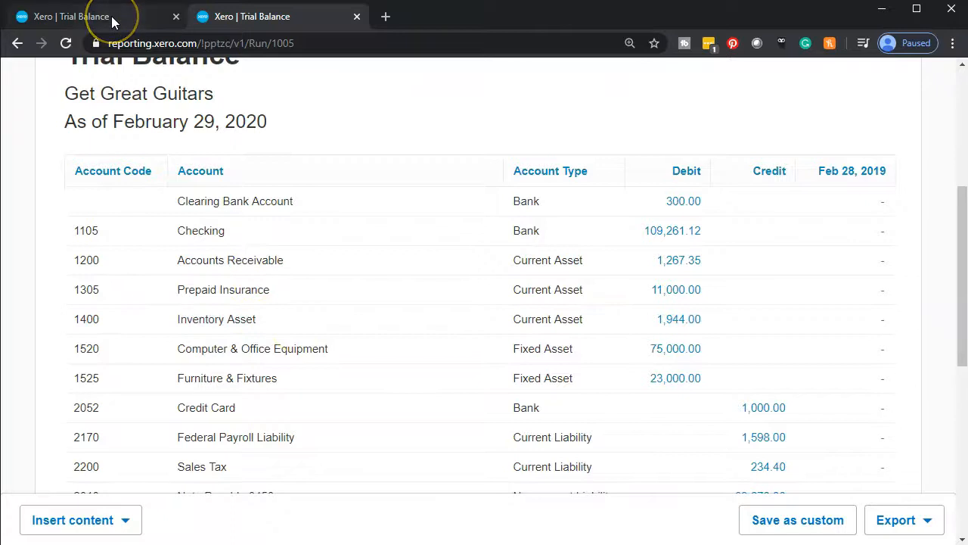
In the original browser tab, go to the dashboard and open the purchases overview through the bills to pay.
left_click(112, 22)
left_click(295, 306)
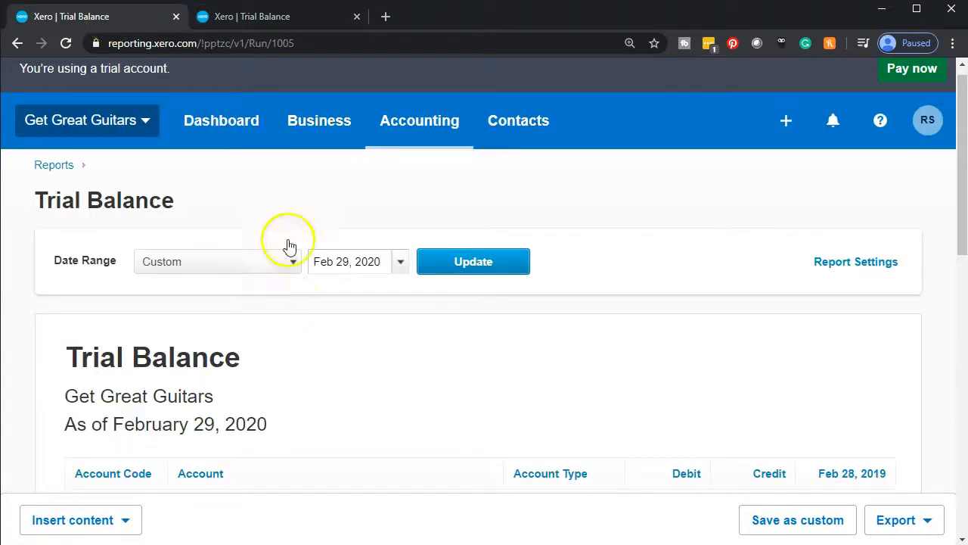
left_click(224, 120)
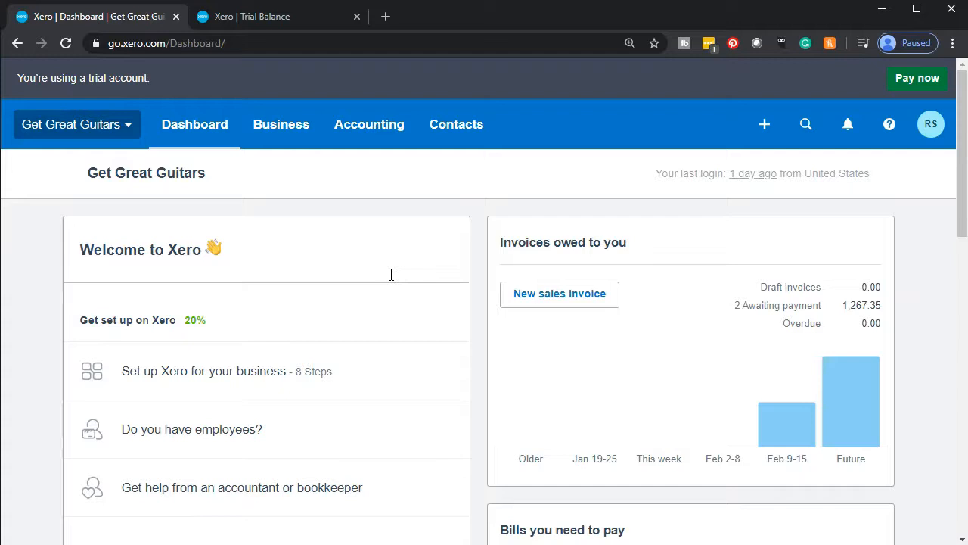
scroll(391, 274, "down", 3)
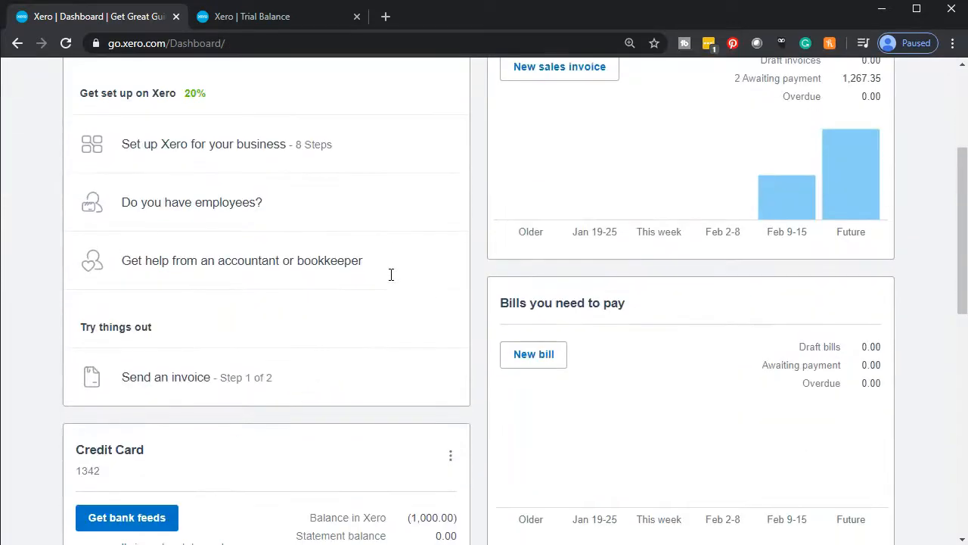
left_click(581, 313)
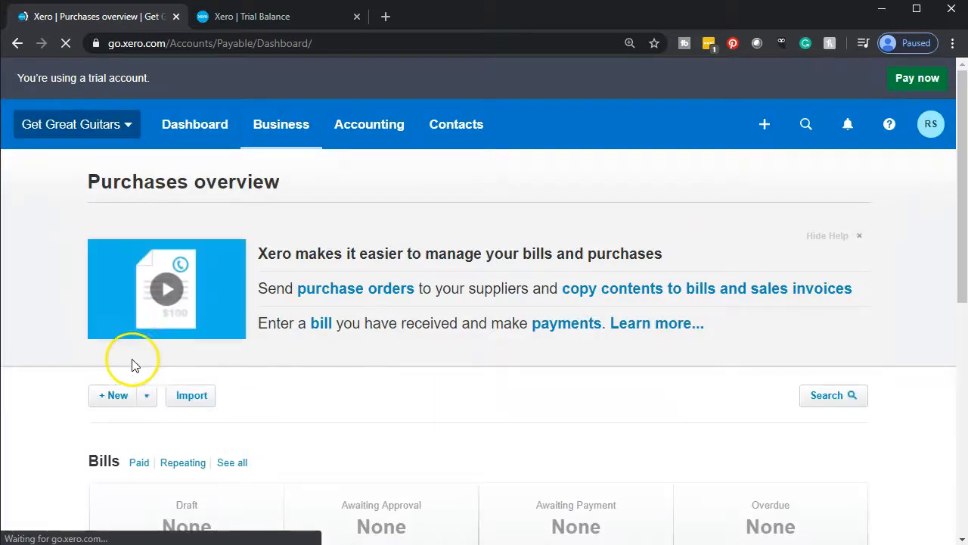
List the approved purchase orders and open the one for the supplier Fender.
scroll(85, 373, "down", 1)
scroll(85, 373, "down", 5)
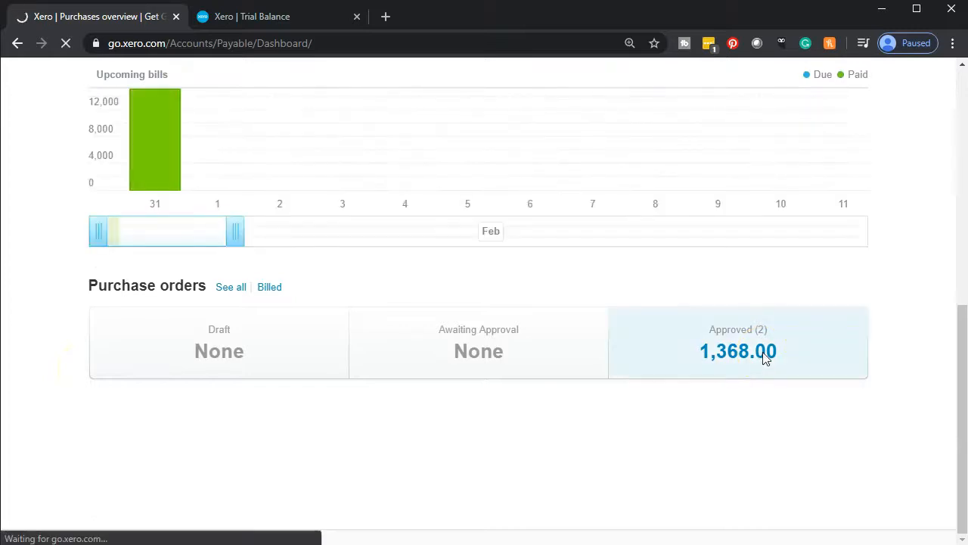
left_click(763, 358)
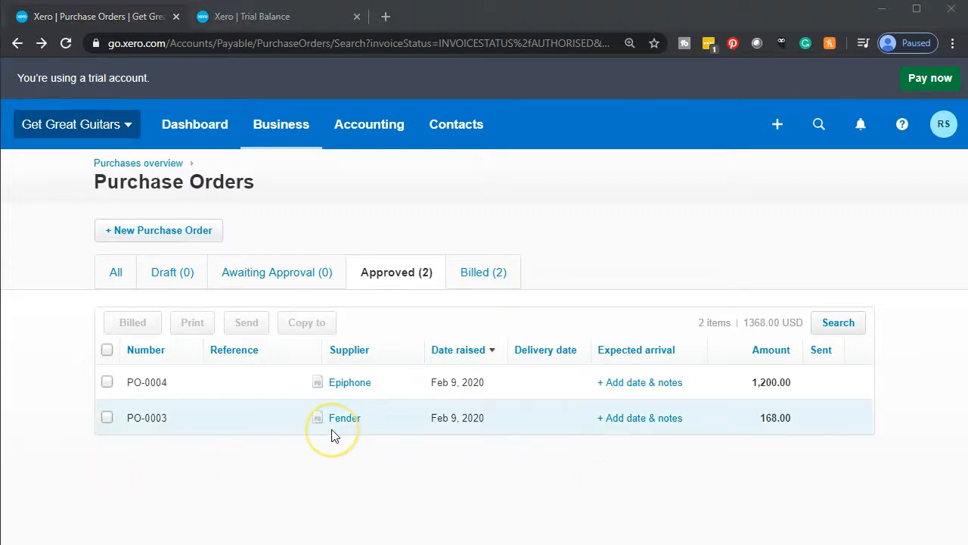
left_click(398, 433)
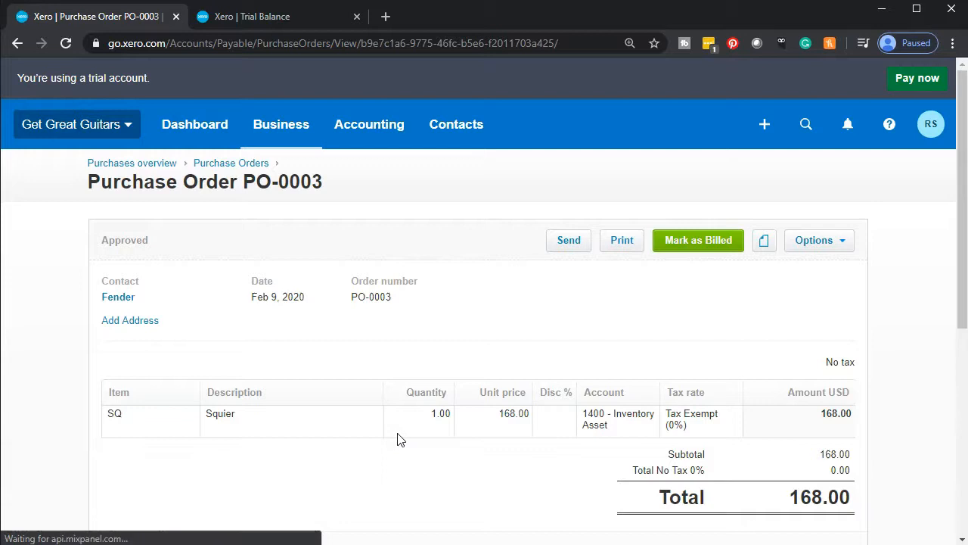
Copy the Fender purchase order to a new draft bill, marking the purchase order as fully billed.
key("ctrl+plus")
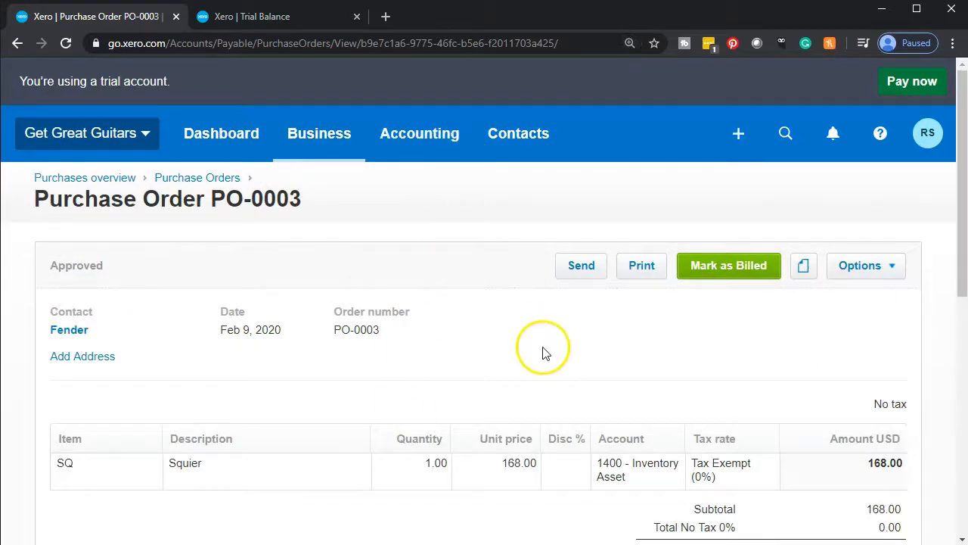
left_click(886, 269)
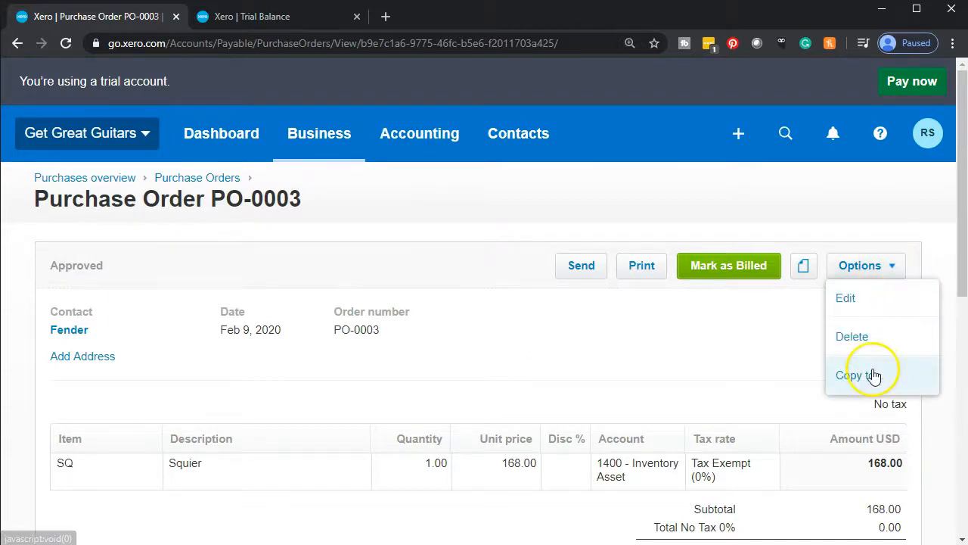
left_click(846, 374)
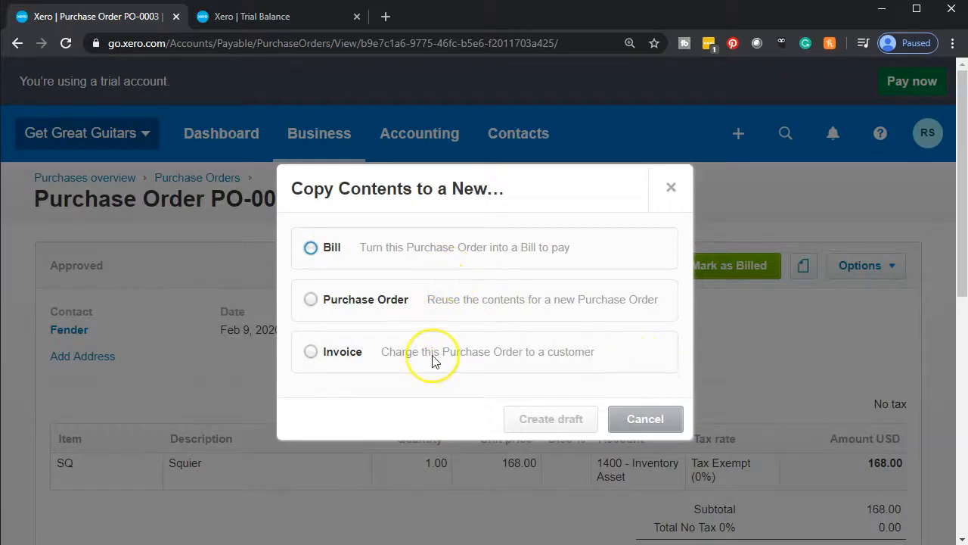
left_click(311, 248)
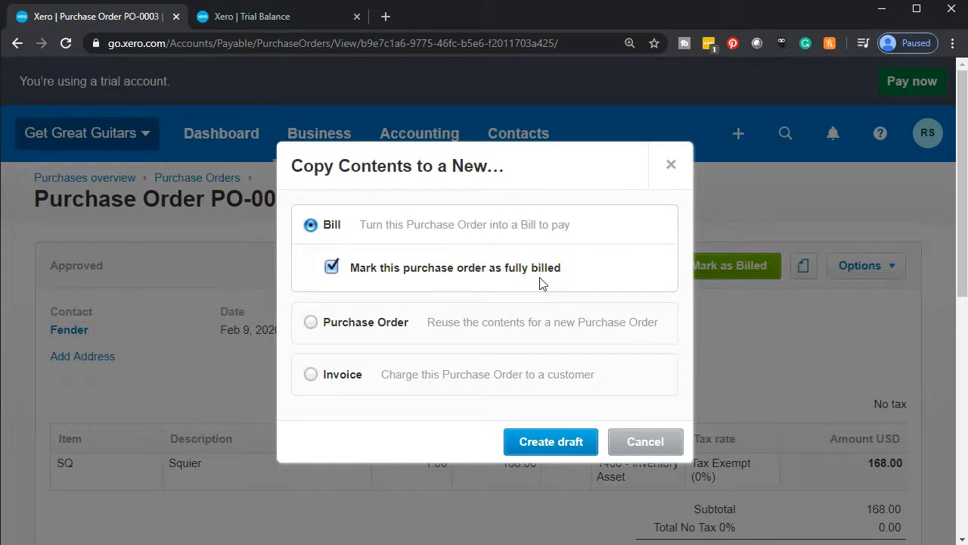
left_click(548, 446)
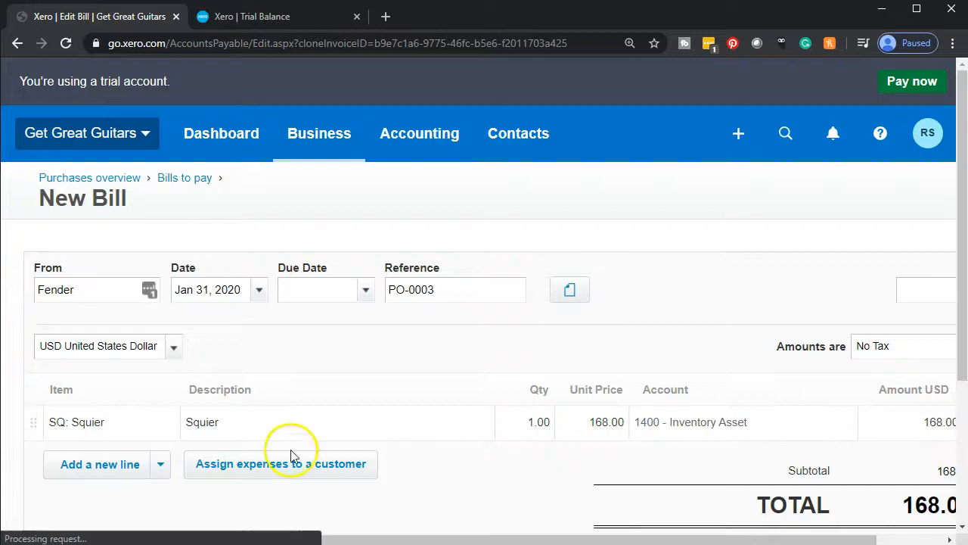
Set the new Fender bill's date to Jan 14, 2020.
scroll(145, 445, "down", 1)
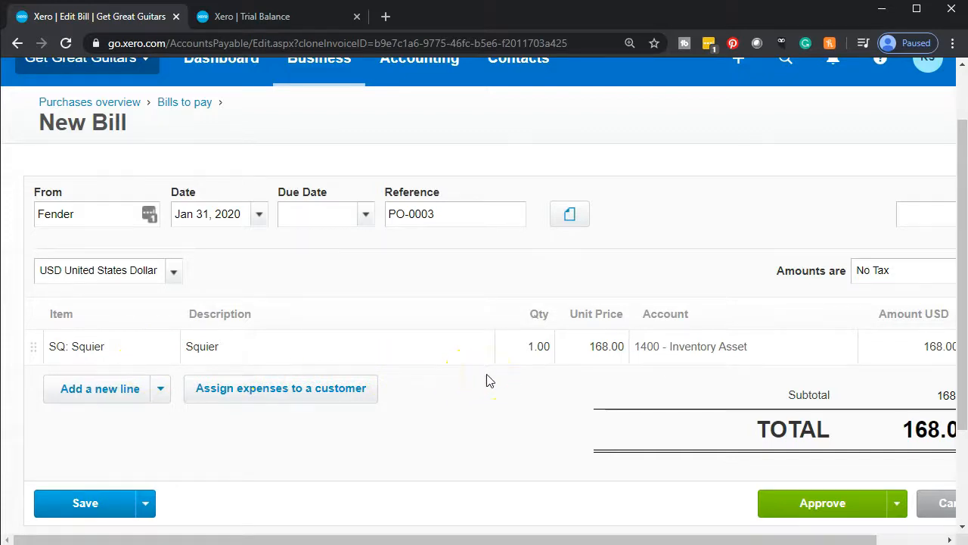
key("ctrl+minus")
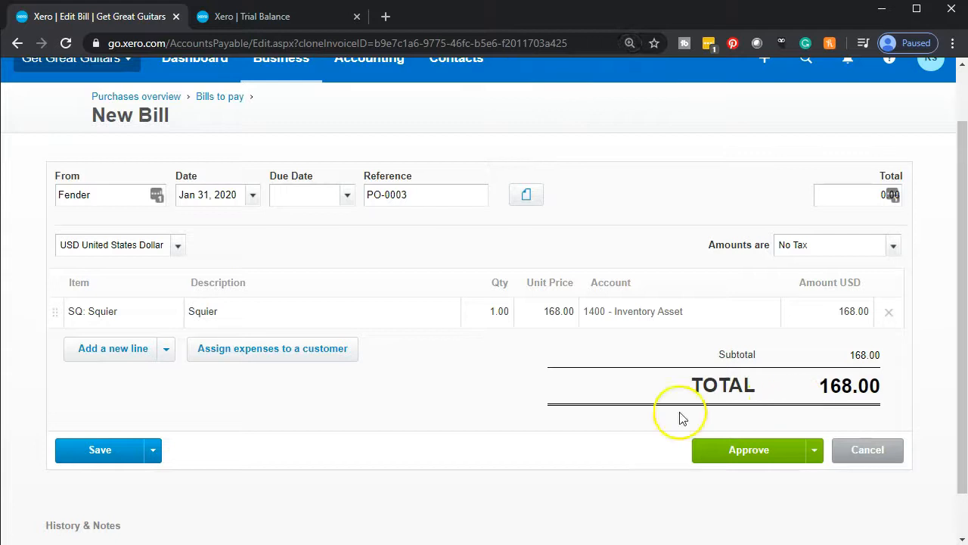
scroll(426, 447, "up", 1)
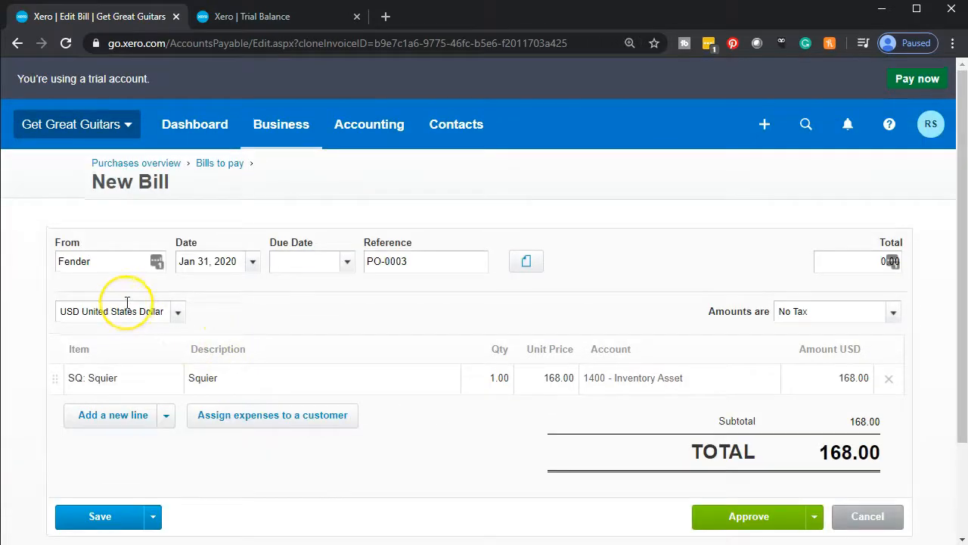
key("Tab")
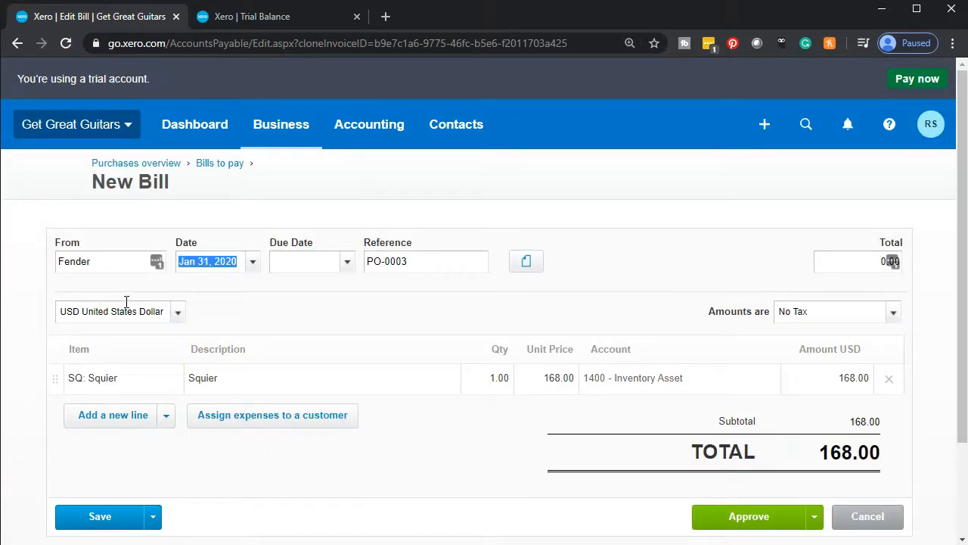
left_click(254, 262)
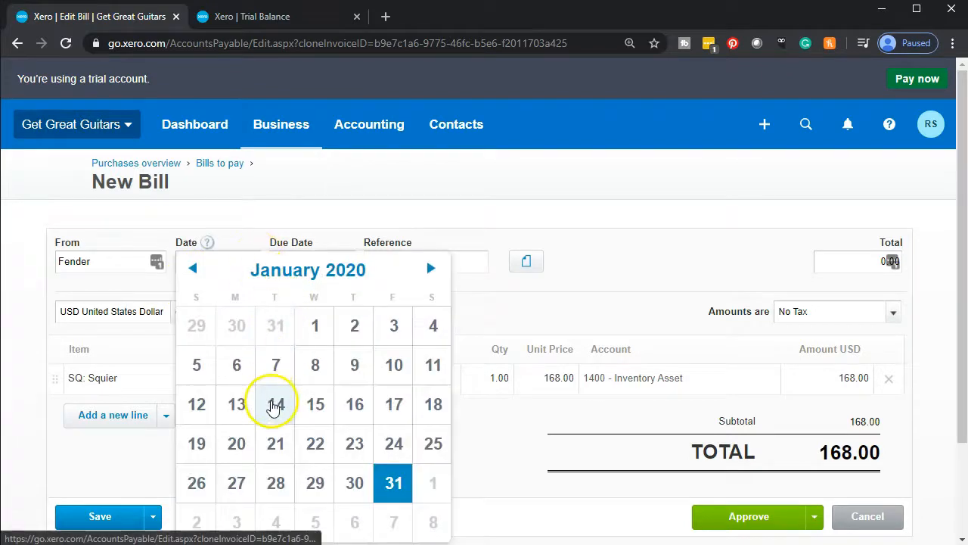
left_click(275, 404)
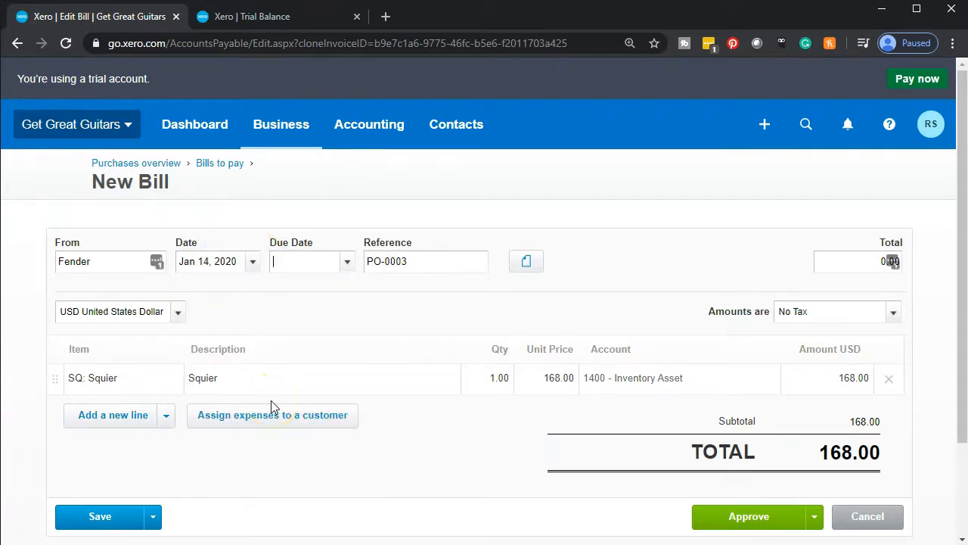
Set the Fender bill's due date to Mar 14, 2020 and approve the bill.
left_click(346, 265)
left_click(525, 239)
left_click(525, 238)
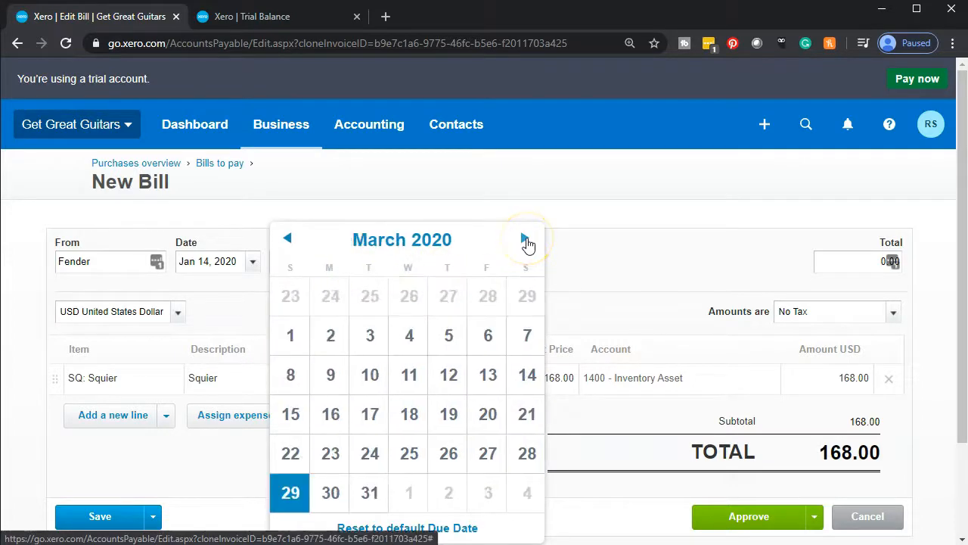
left_click(527, 374)
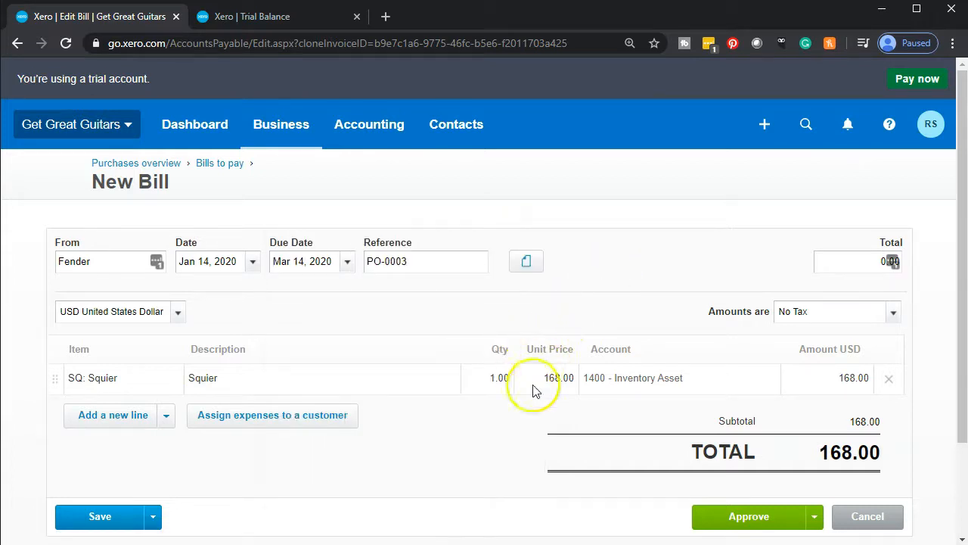
scroll(498, 479, "down", 1)
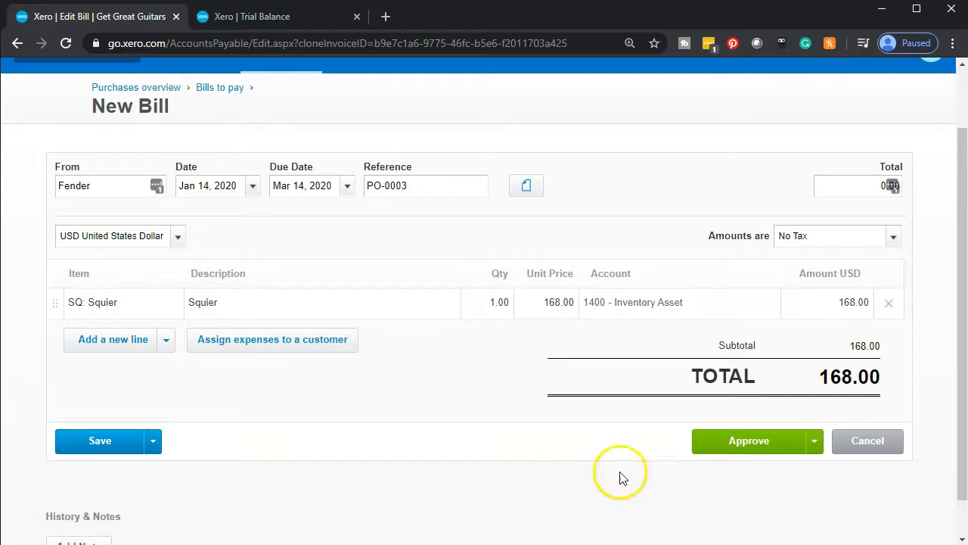
left_click(732, 449)
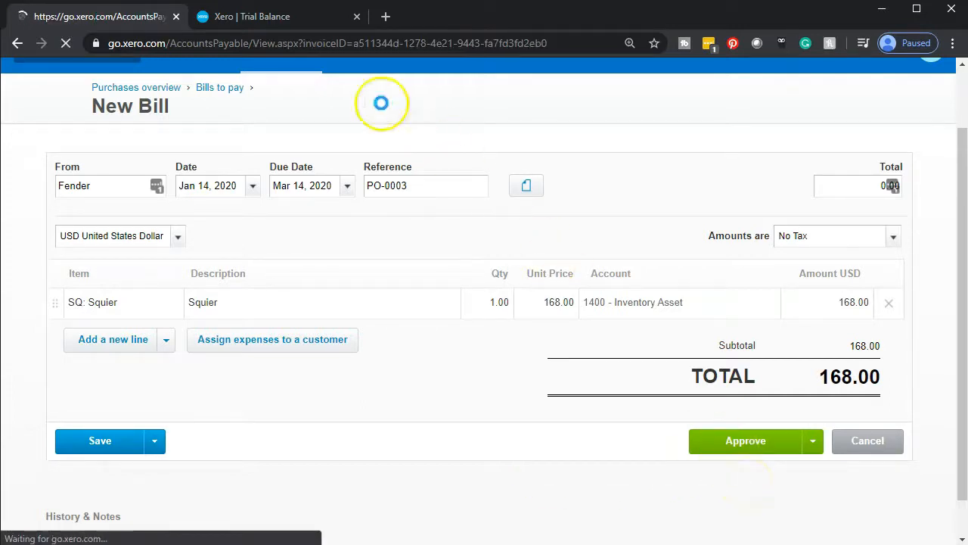
Update the Trial Balance report in the second browser tab so that it includes the approved bill.
left_click(278, 21)
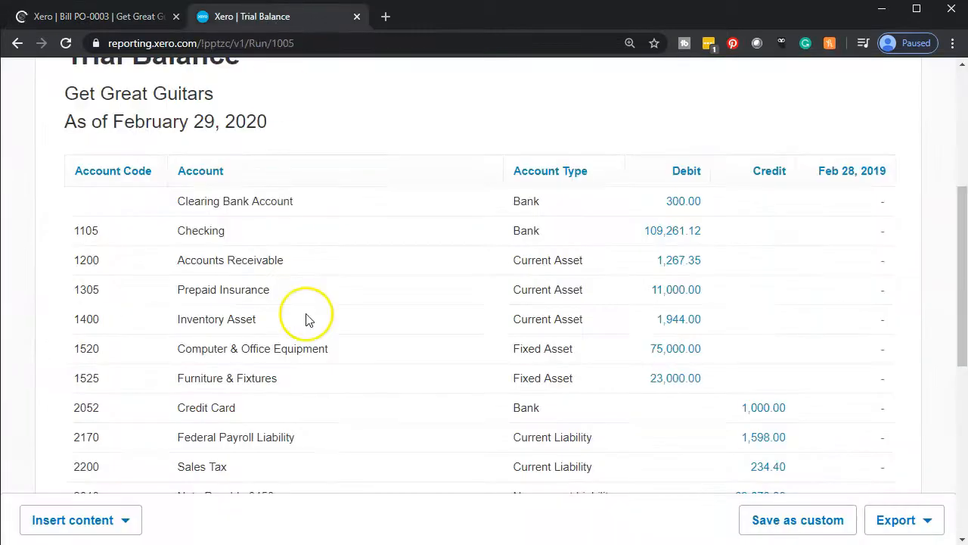
scroll(303, 314, "up", 5)
left_click(468, 257)
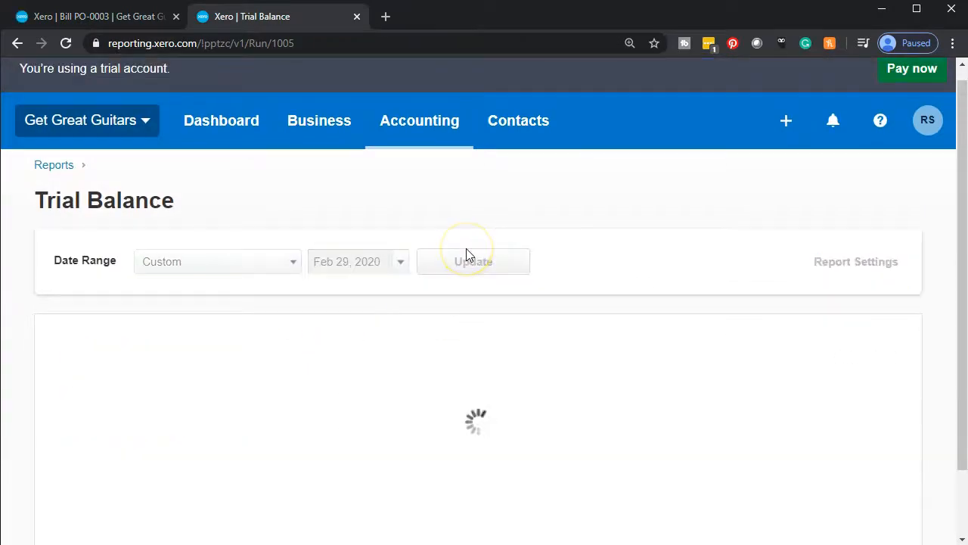
Open the transactions behind the Inventory Asset debit balance on the updated Trial Balance.
scroll(468, 256, "down", 3)
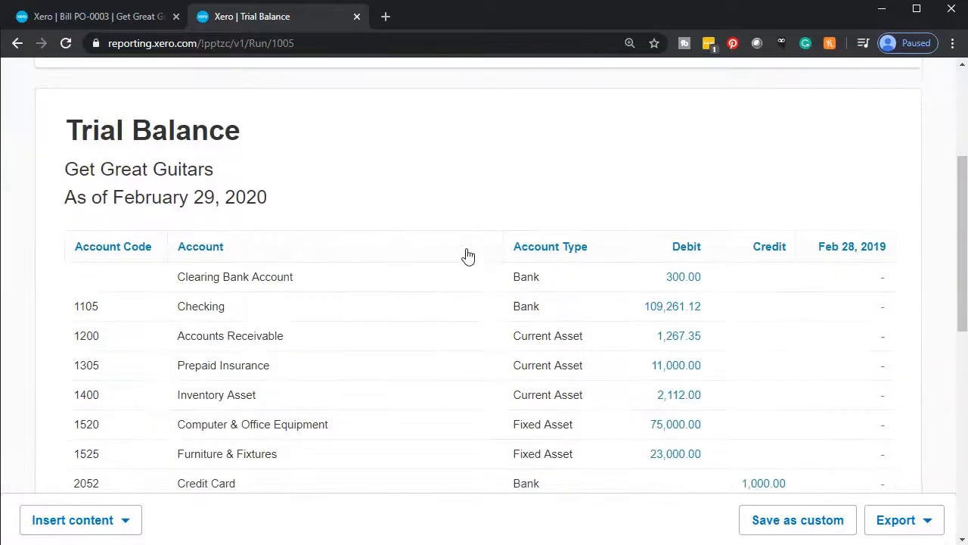
scroll(468, 256, "down", 1)
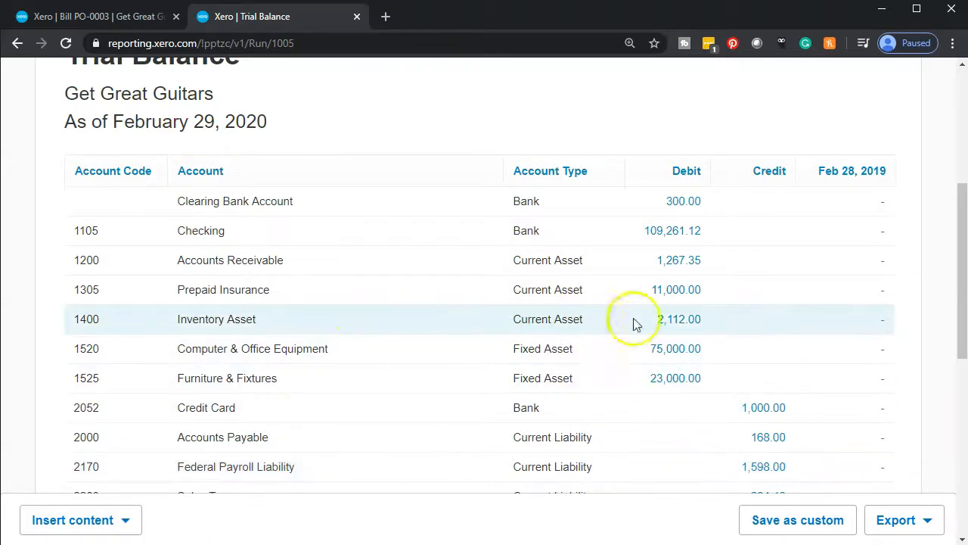
left_click(685, 327)
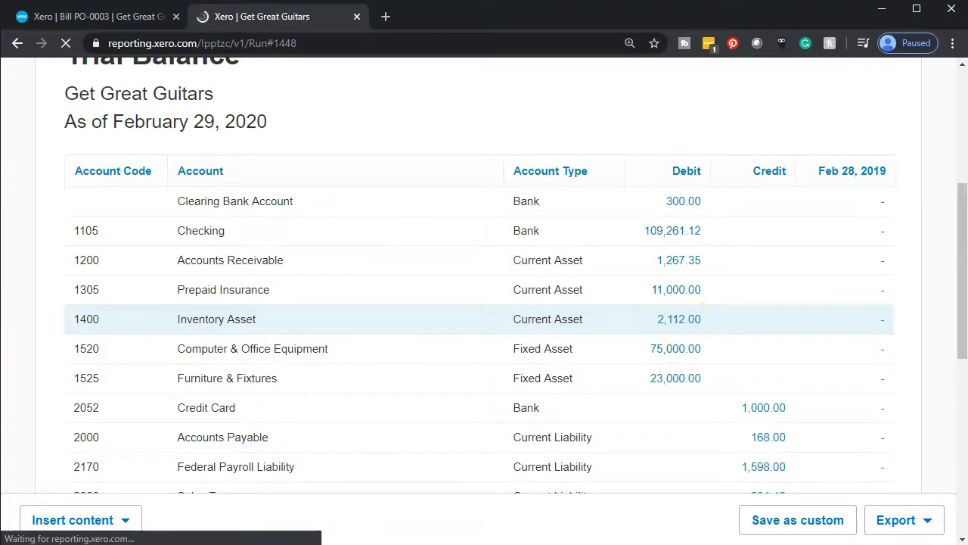
Find the Fender - Squier entry among the Inventory Asset transactions and open its source bill, PO-0003.
scroll(119, 303, "down", 7)
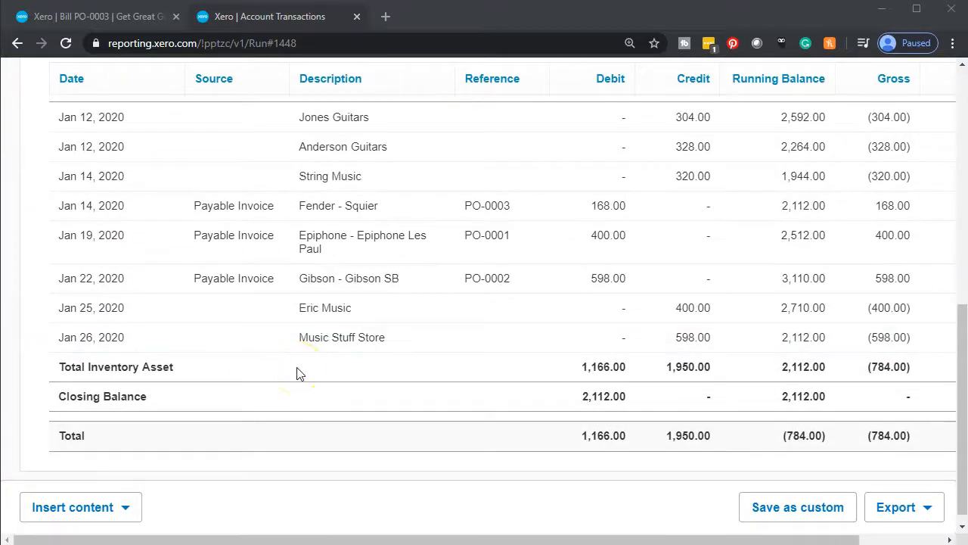
scroll(298, 378, "up", 1)
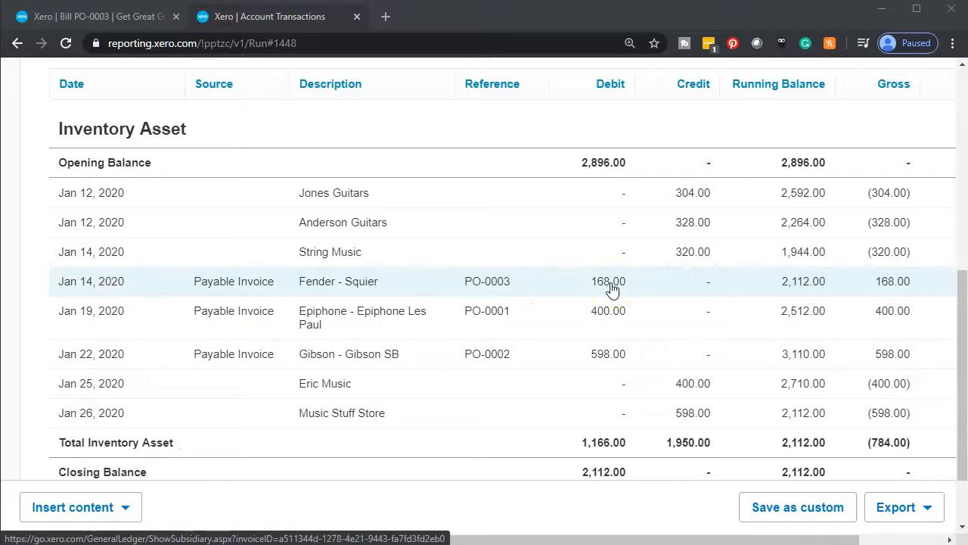
left_click(612, 289)
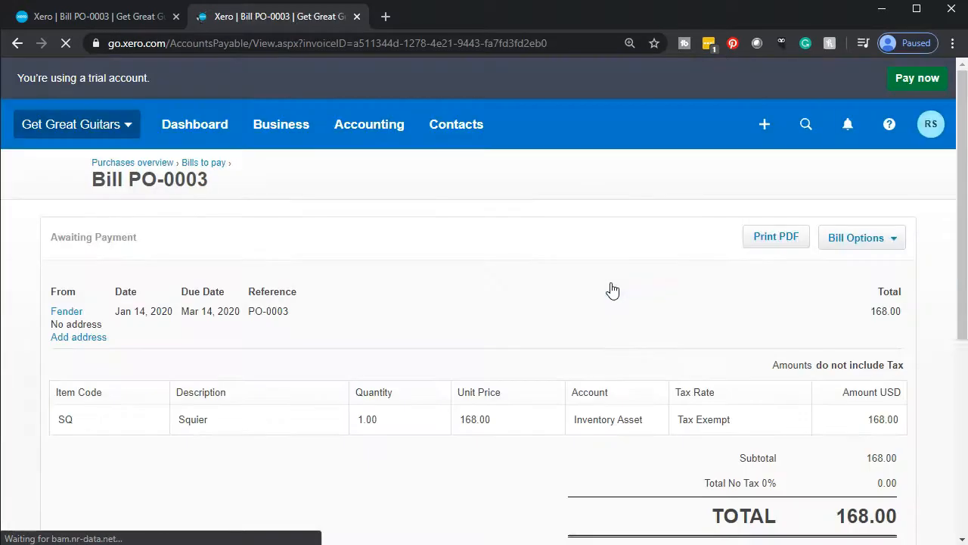
scroll(612, 290, "down", 5)
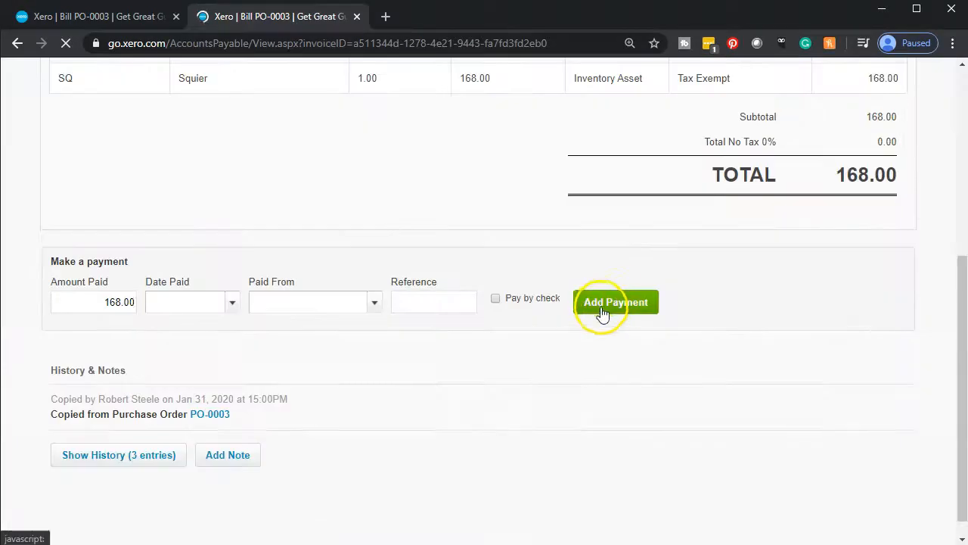
left_click(119, 533)
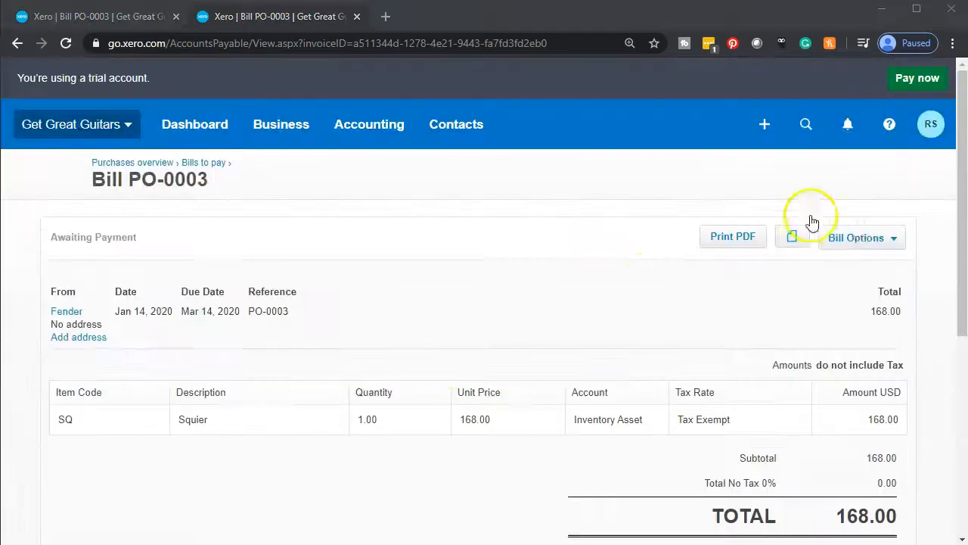
Edit the Fender bill PO-0003 so that its date is Feb 14, 2020, and save the bill.
left_click(867, 236)
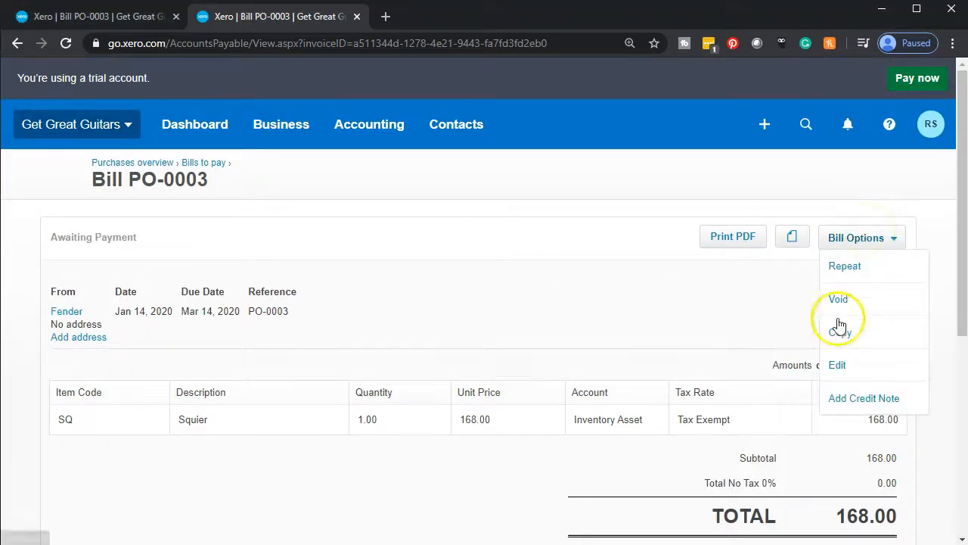
left_click(837, 365)
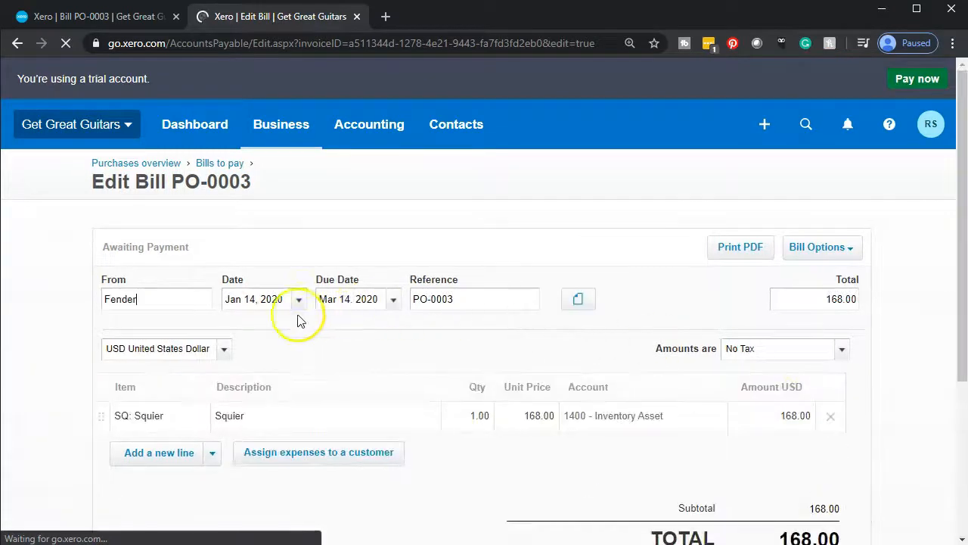
left_click(253, 301)
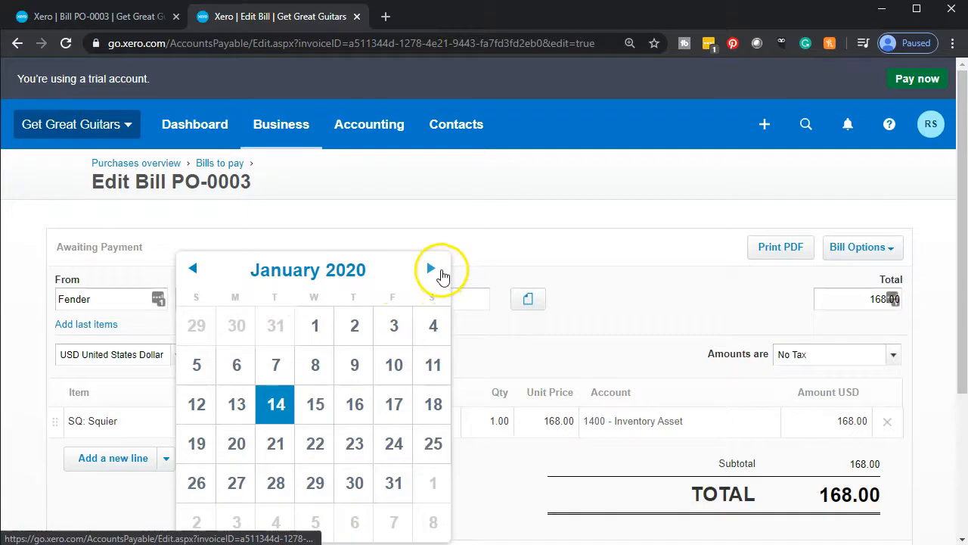
left_click(441, 272)
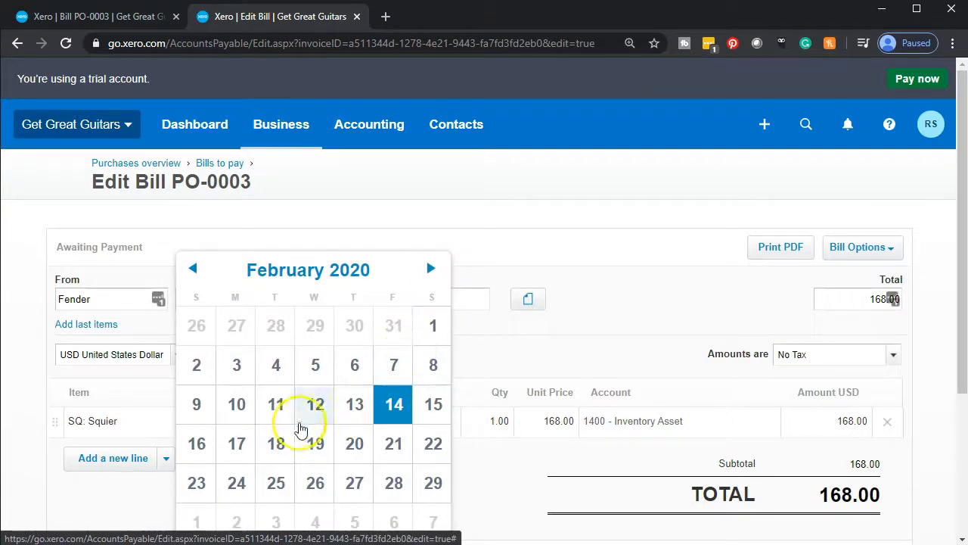
left_click(393, 405)
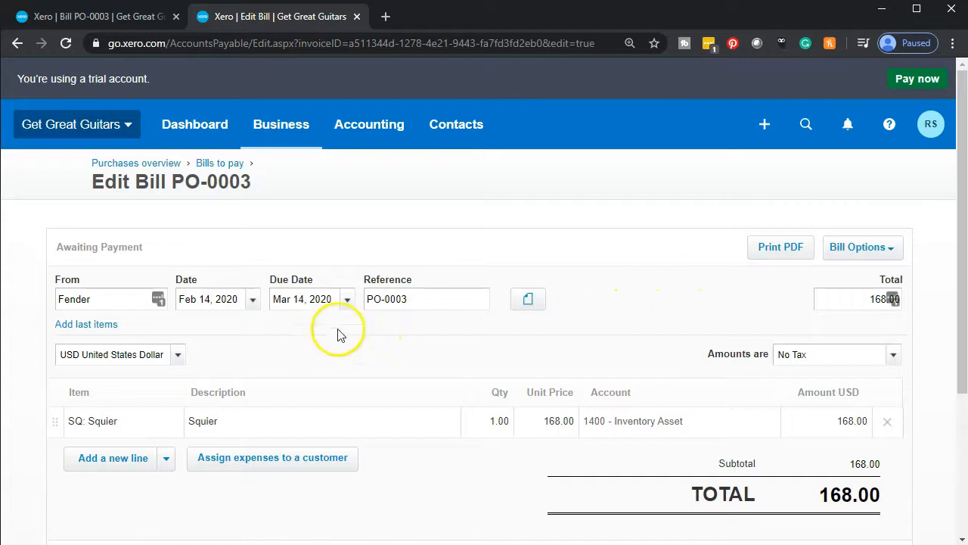
scroll(355, 325, "down", 3)
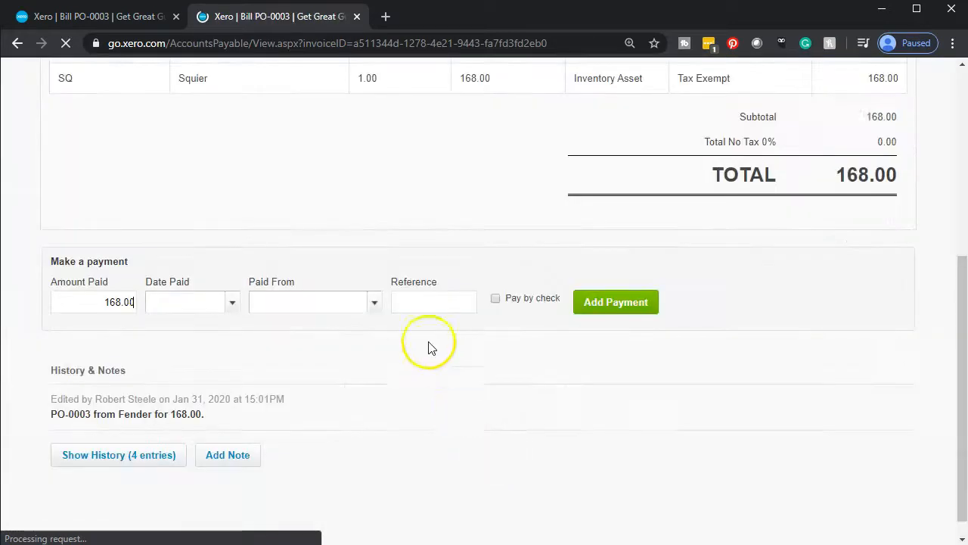
Run the Trial Balance report again with its date set to Feb 29, 2020.
left_click(384, 136)
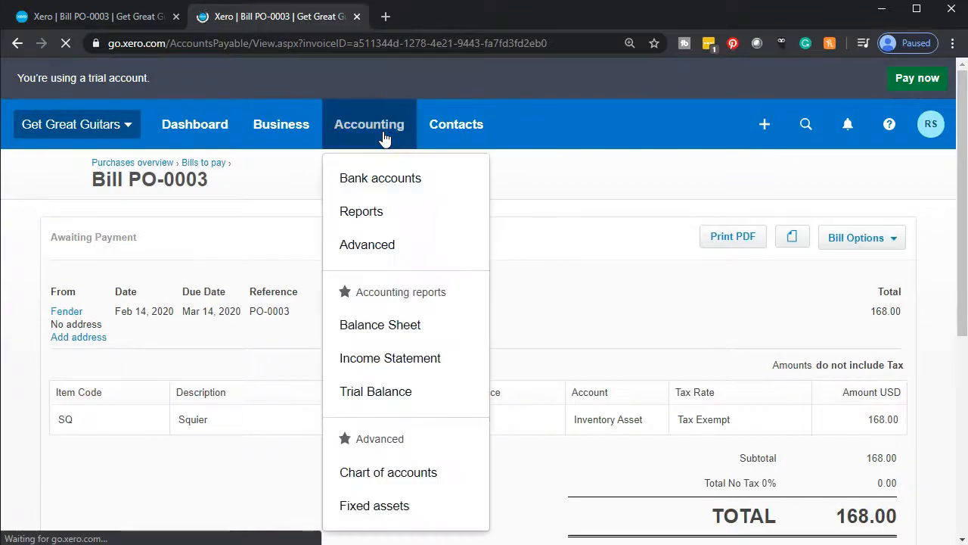
left_click(401, 395)
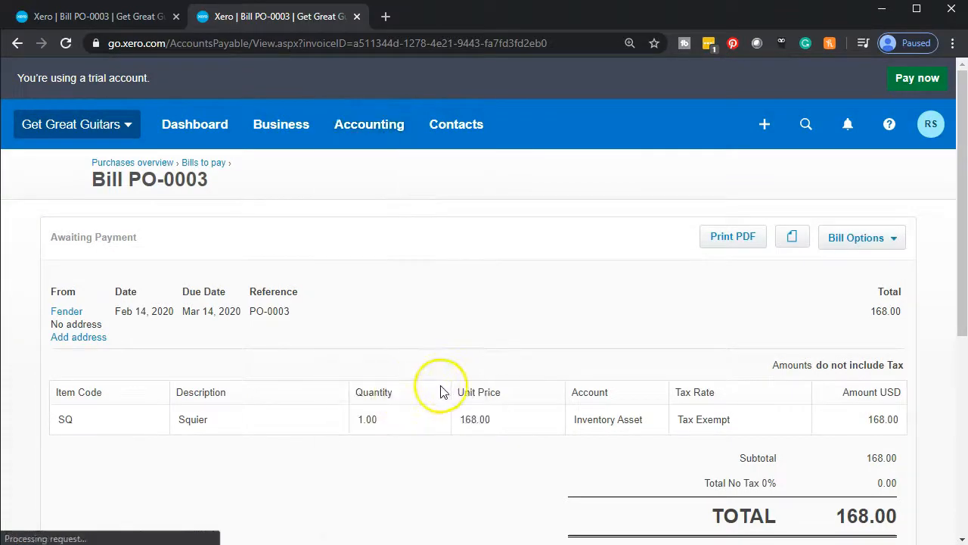
left_click(399, 278)
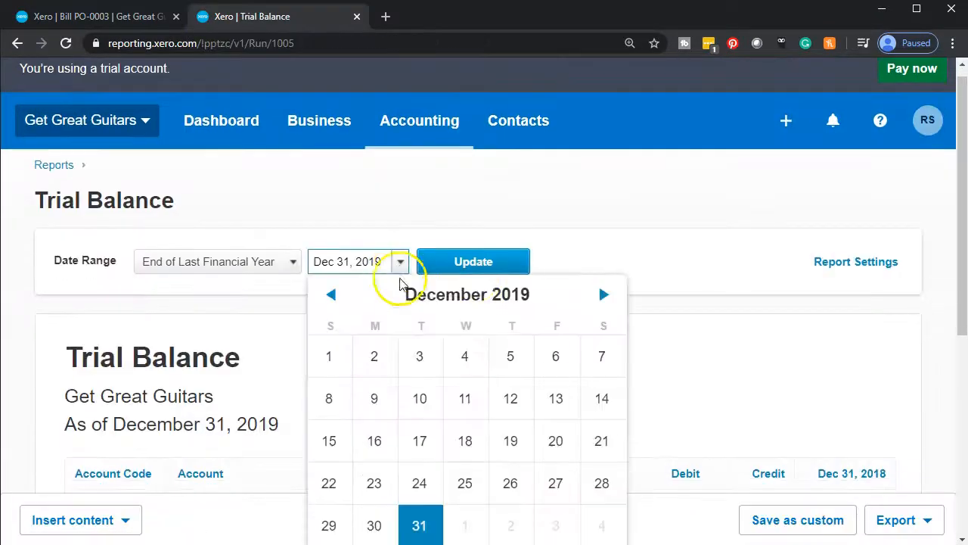
left_click(602, 294)
left_click(603, 294)
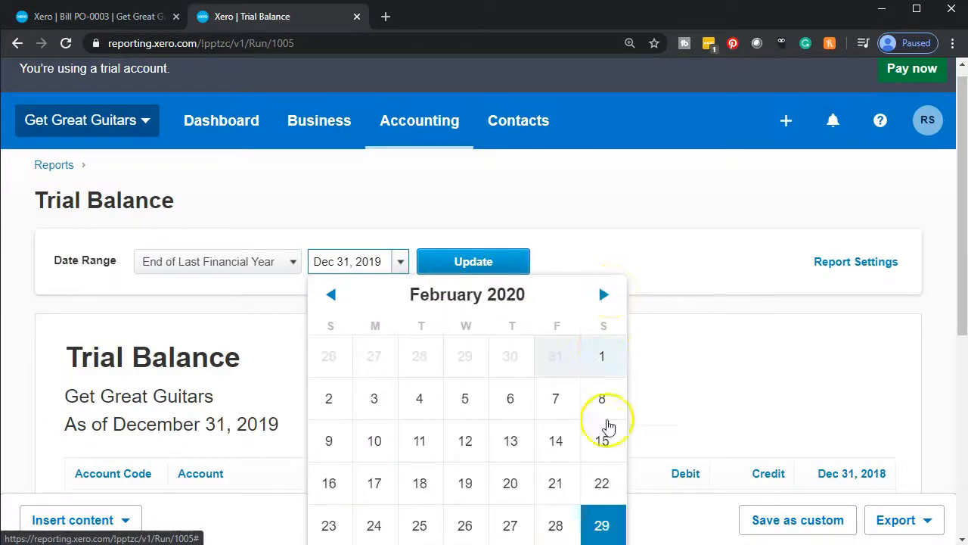
left_click(602, 522)
left_click(492, 262)
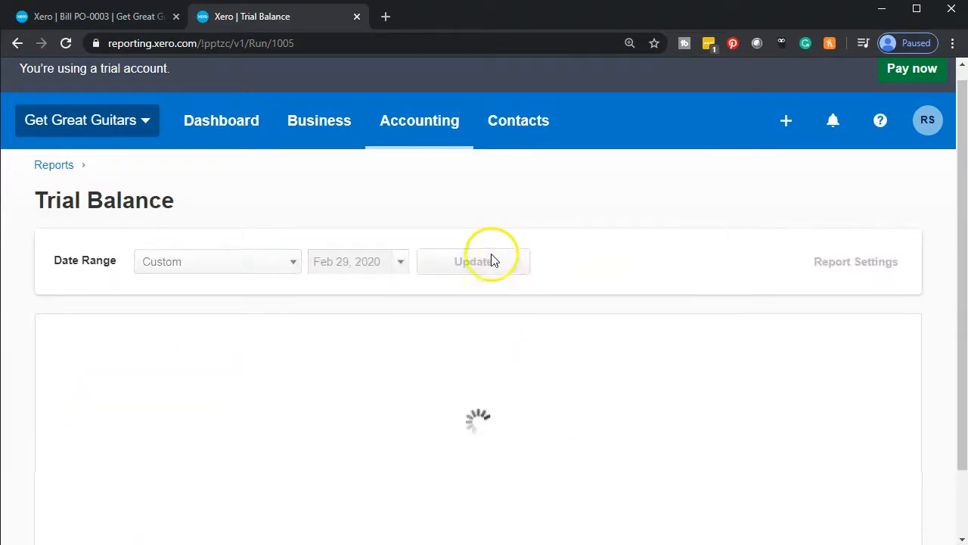
scroll(169, 439, "down", 5)
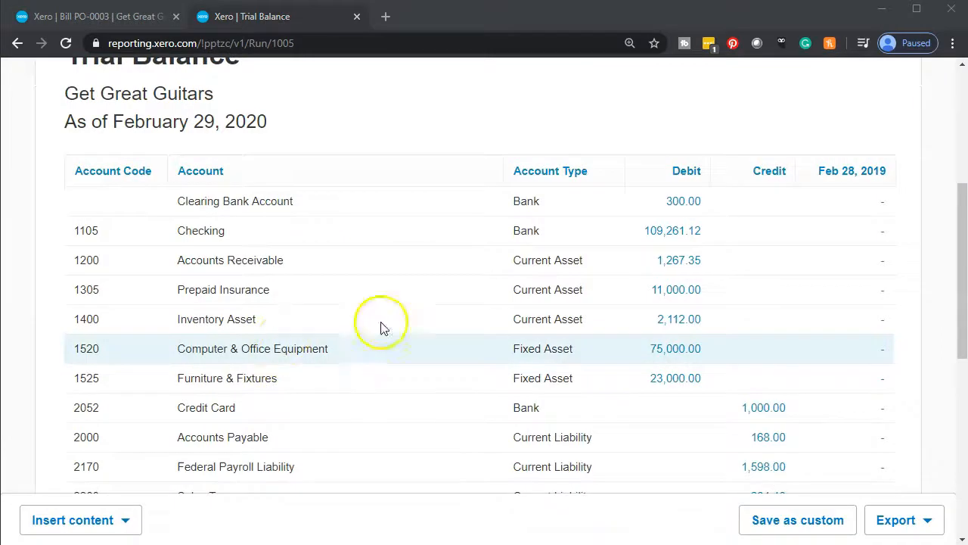
Review the transactions behind the Inventory Asset debit balance and return to the Trial Balance.
left_click(678, 322)
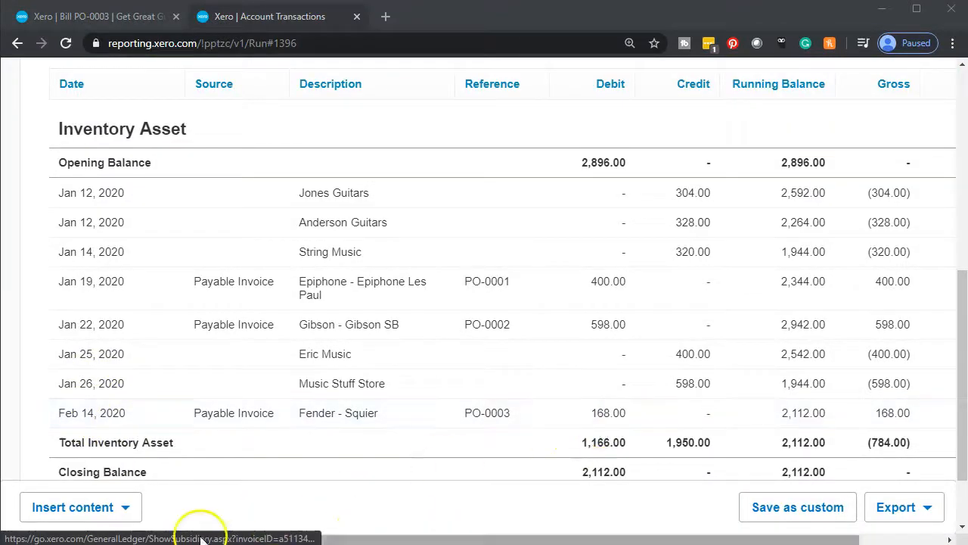
scroll(141, 456, "up", 10)
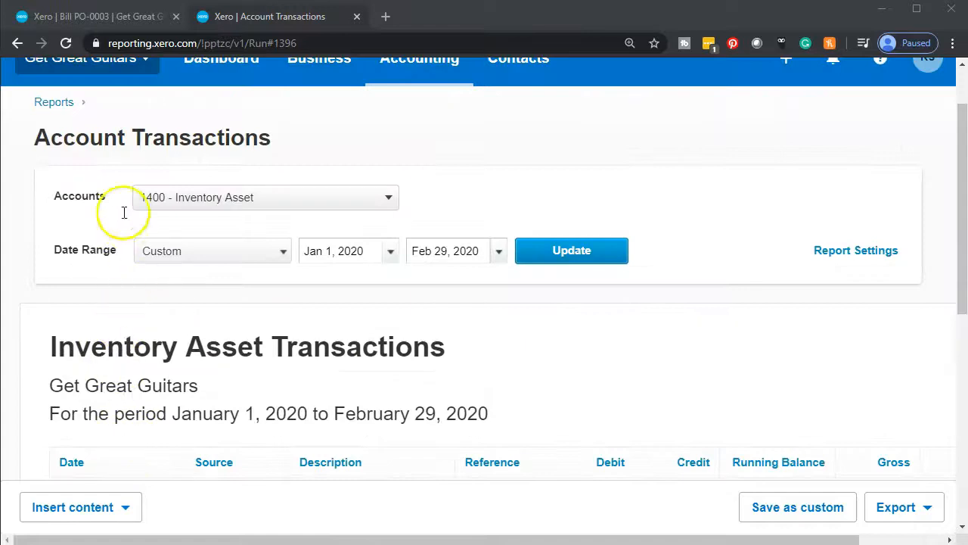
left_click(17, 43)
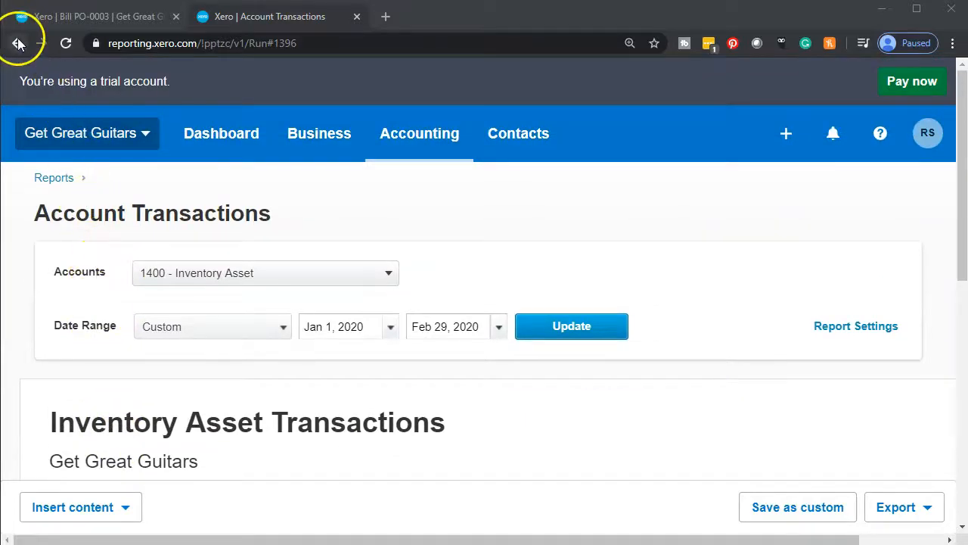
Go from the Fender bill in the first browser tab to the purchase orders section of the Purchases overview.
left_click(109, 16)
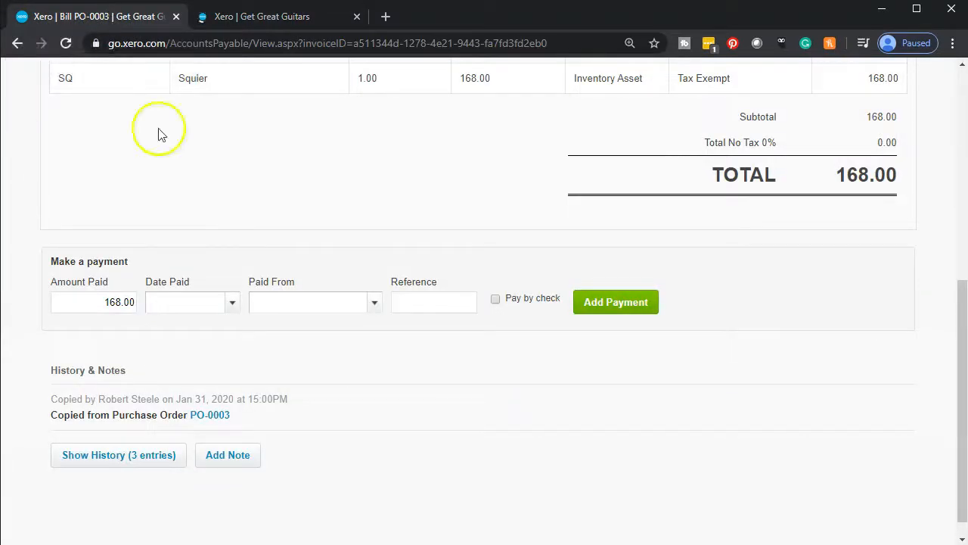
scroll(488, 411, "up", 3)
scroll(488, 410, "up", 2)
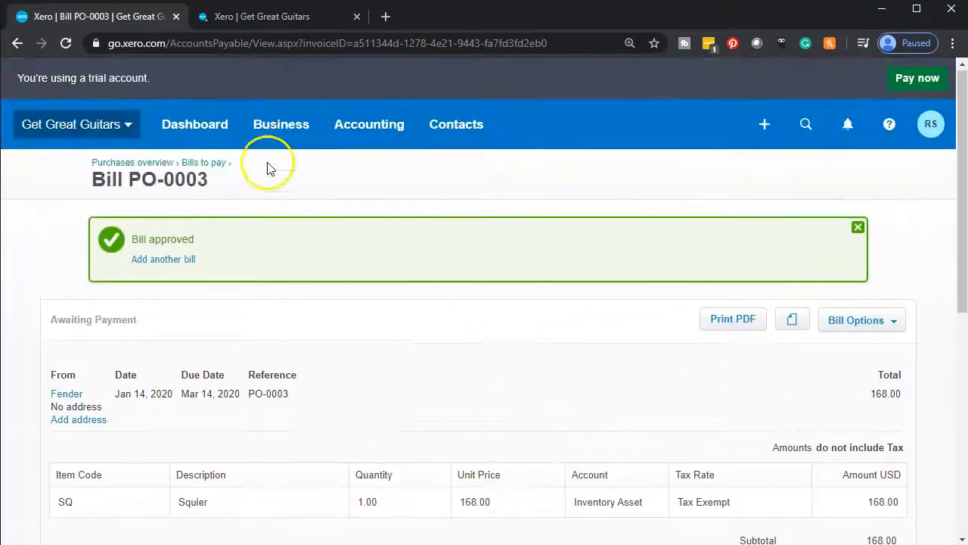
left_click(210, 163)
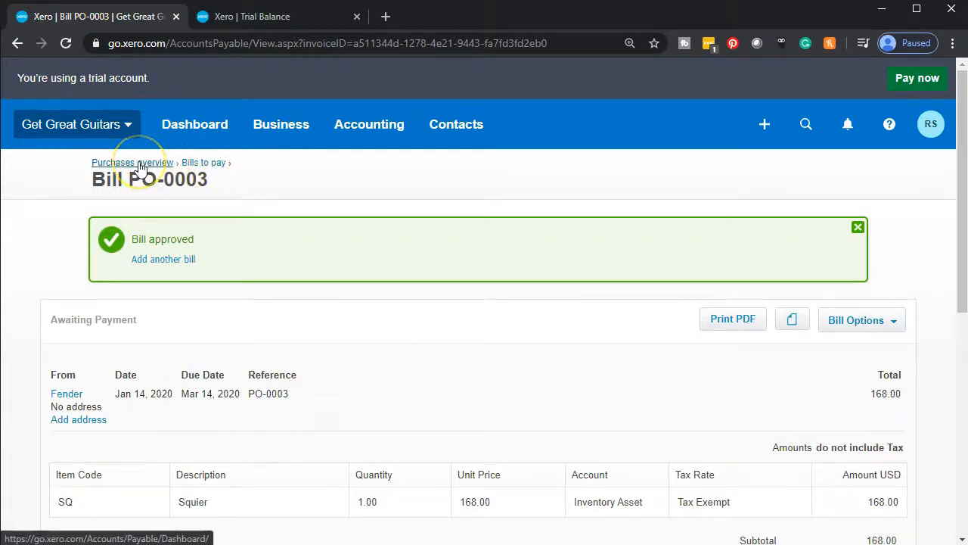
left_click(140, 163)
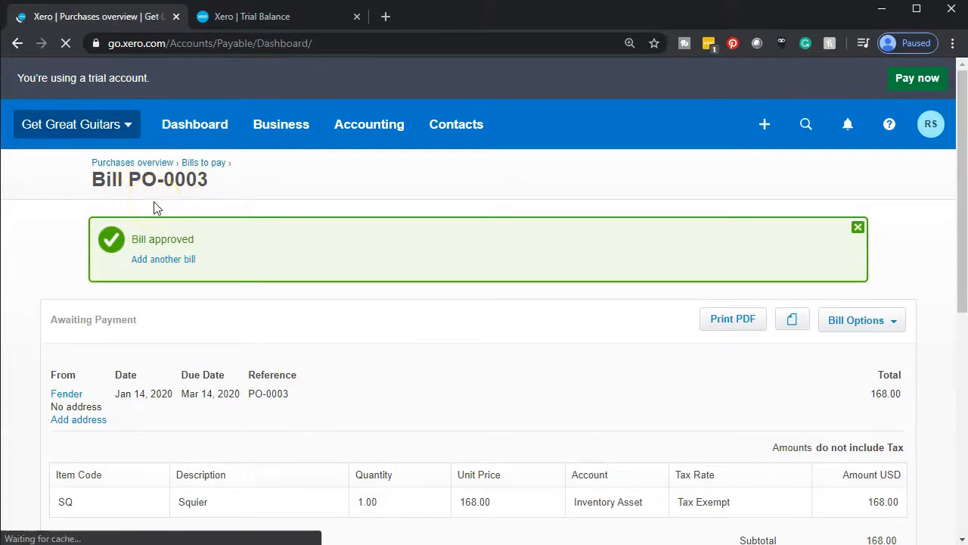
scroll(70, 340, "down", 4)
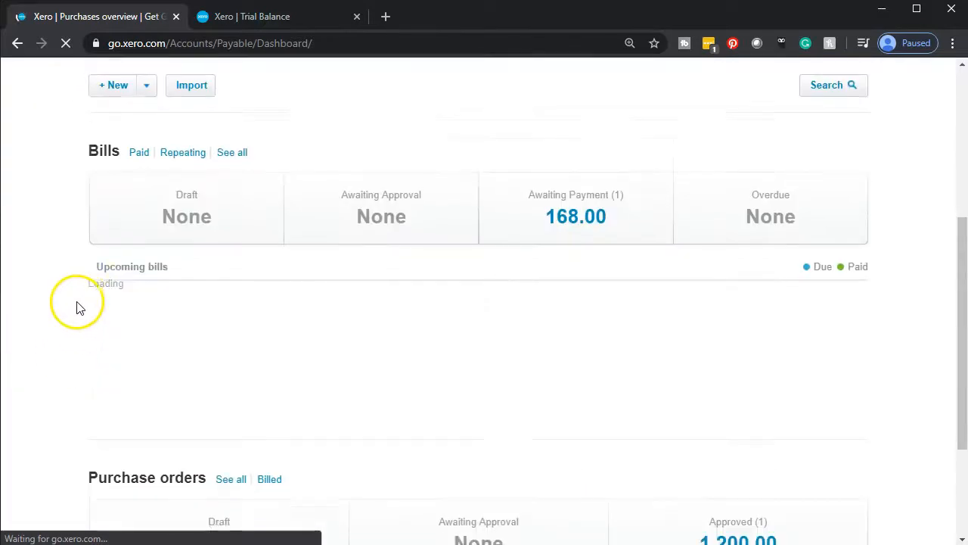
scroll(76, 308, "down", 2)
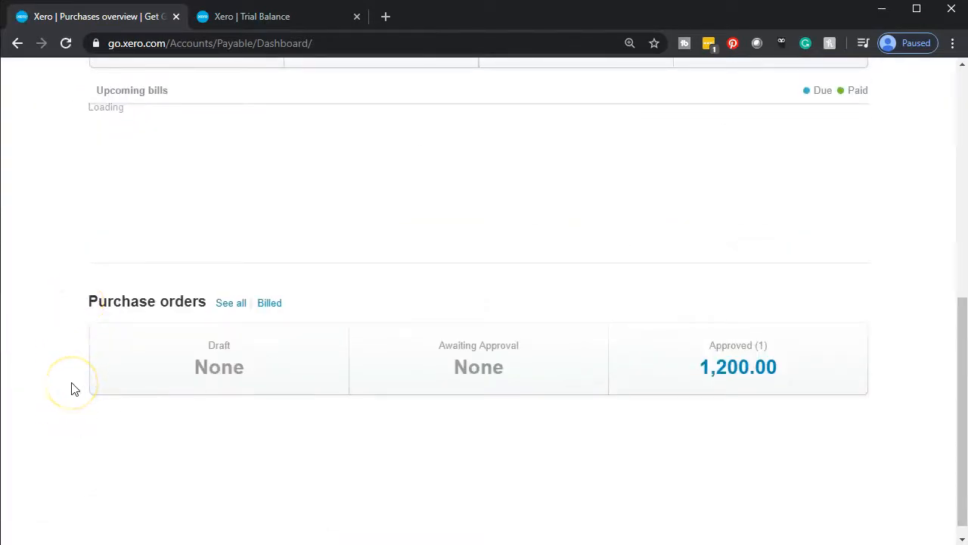
Review the approved and the billed purchase orders, ending on the approved list.
left_click(756, 376)
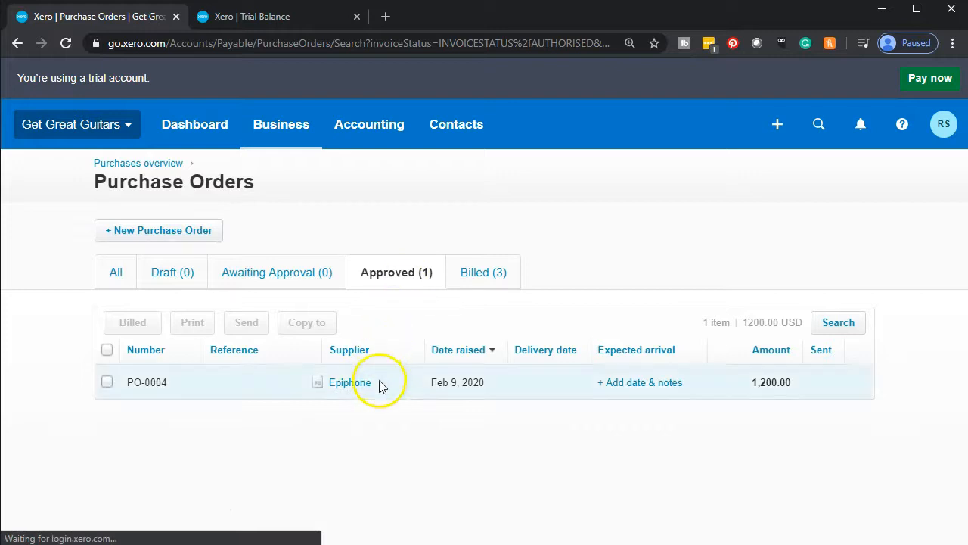
left_click(481, 273)
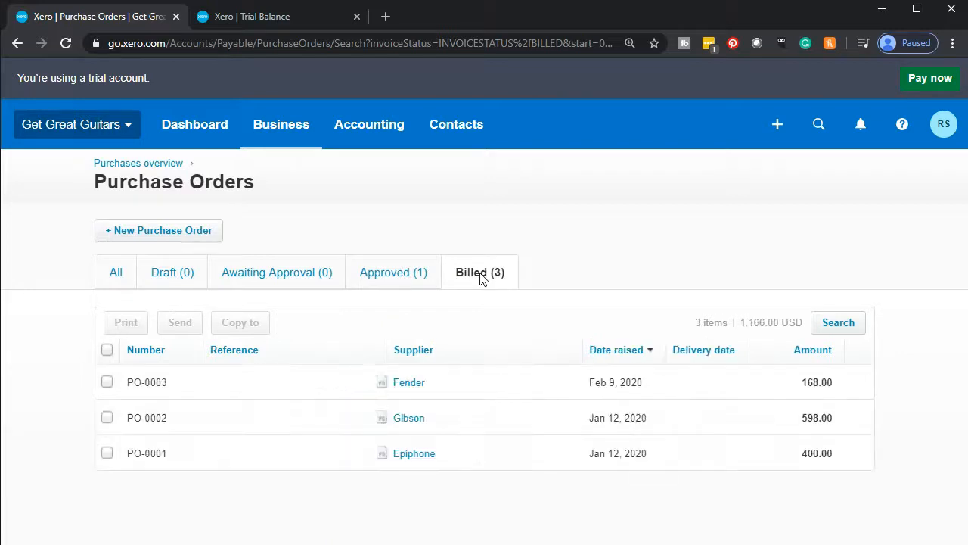
left_click(395, 273)
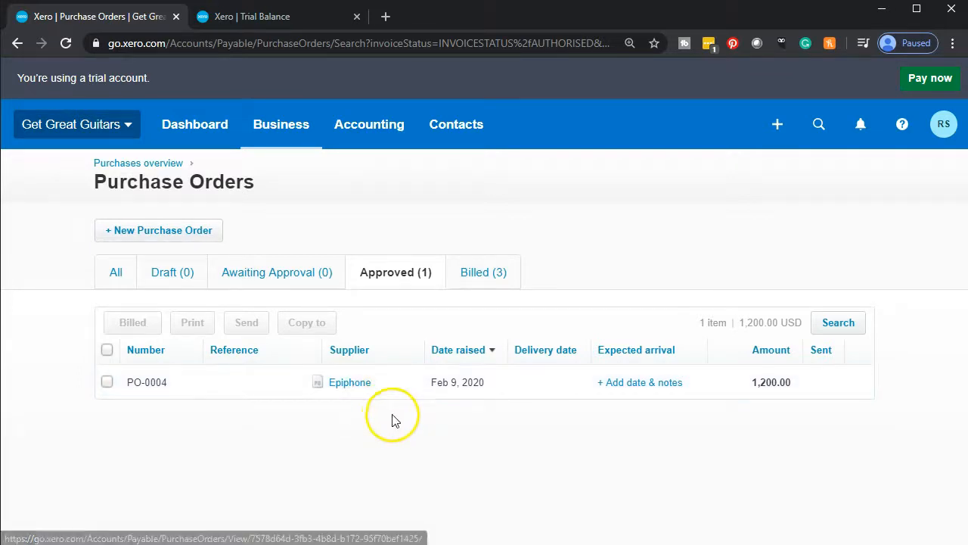
Create a new bill from Epiphone and copy the line items of outstanding purchase order PO-0004 into it.
left_click(779, 125)
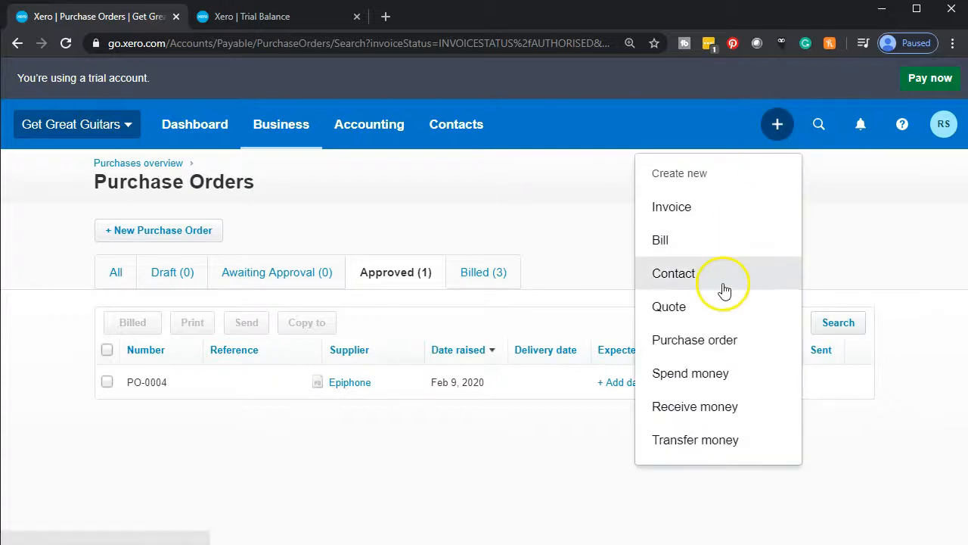
left_click(702, 244)
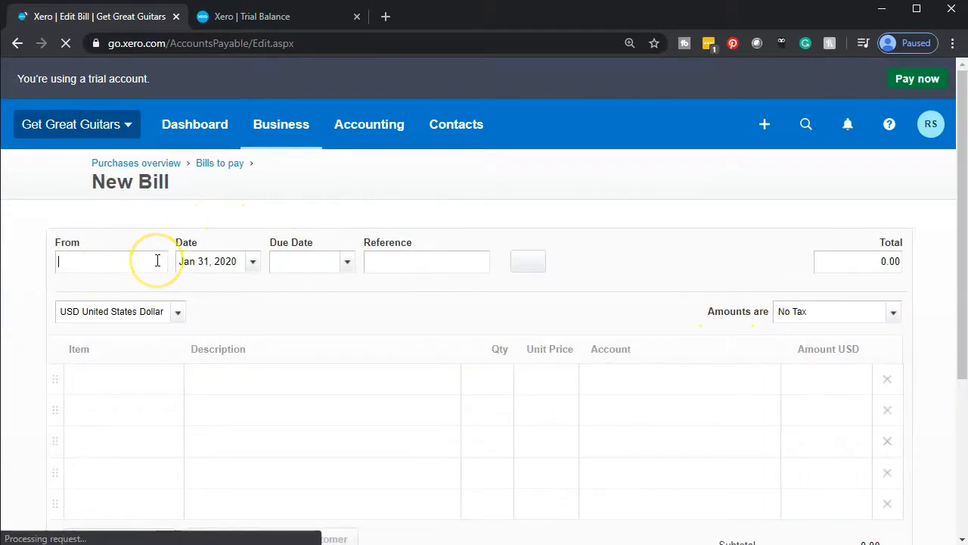
type("ep")
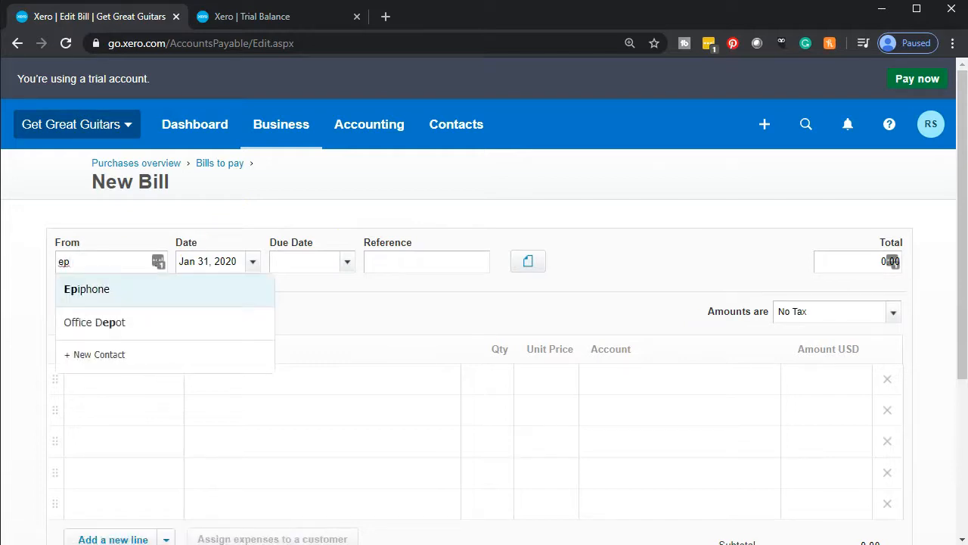
left_click(81, 293)
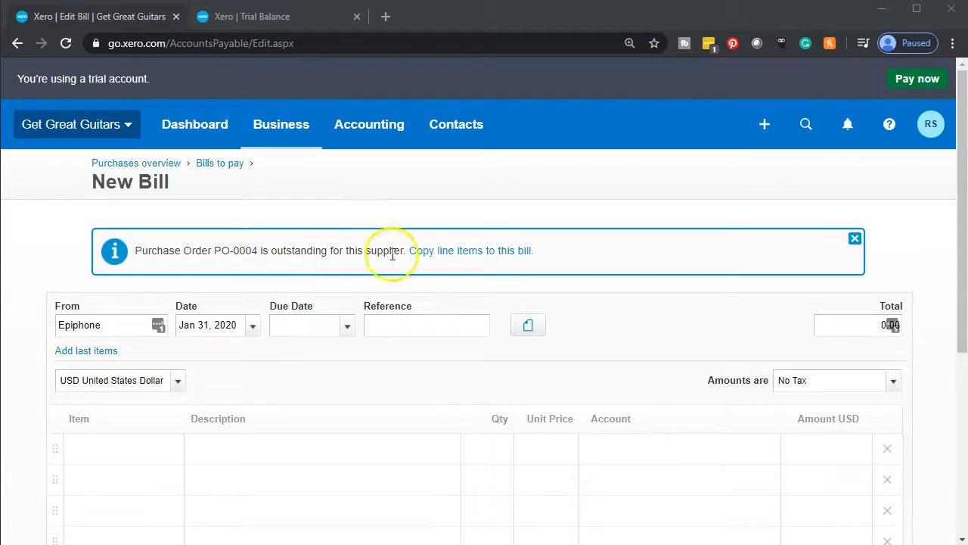
left_click(471, 256)
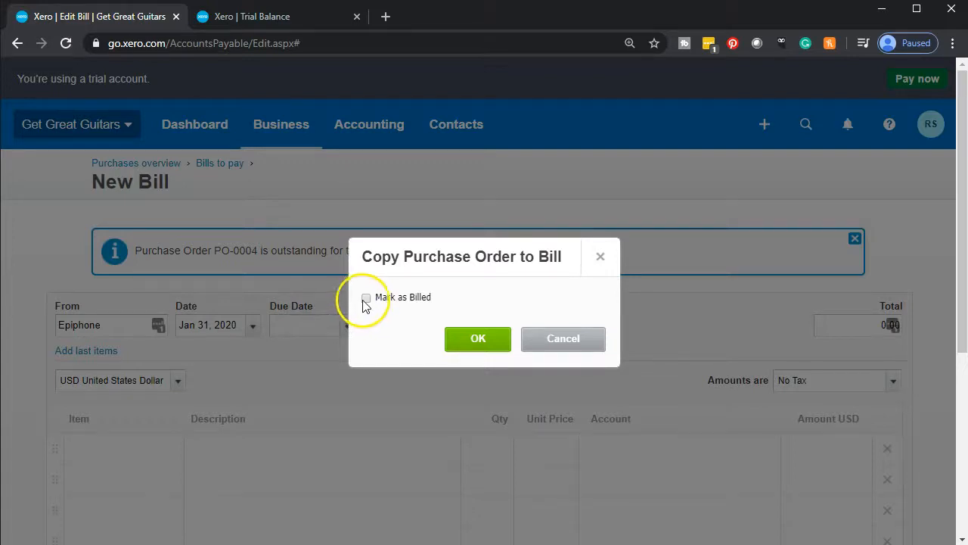
left_click(475, 339)
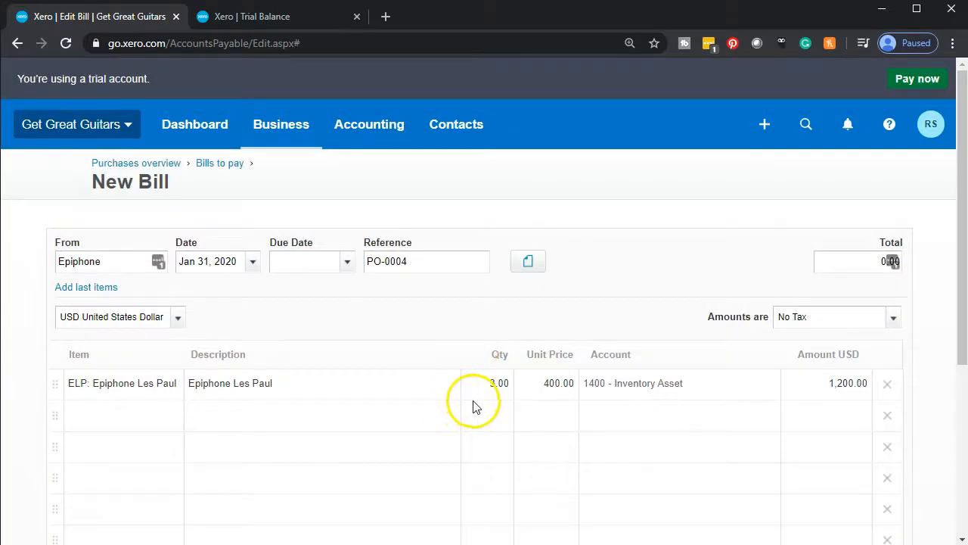
Date the Epiphone bill Feb 14, 2020 and submit it for approval.
left_click(253, 261)
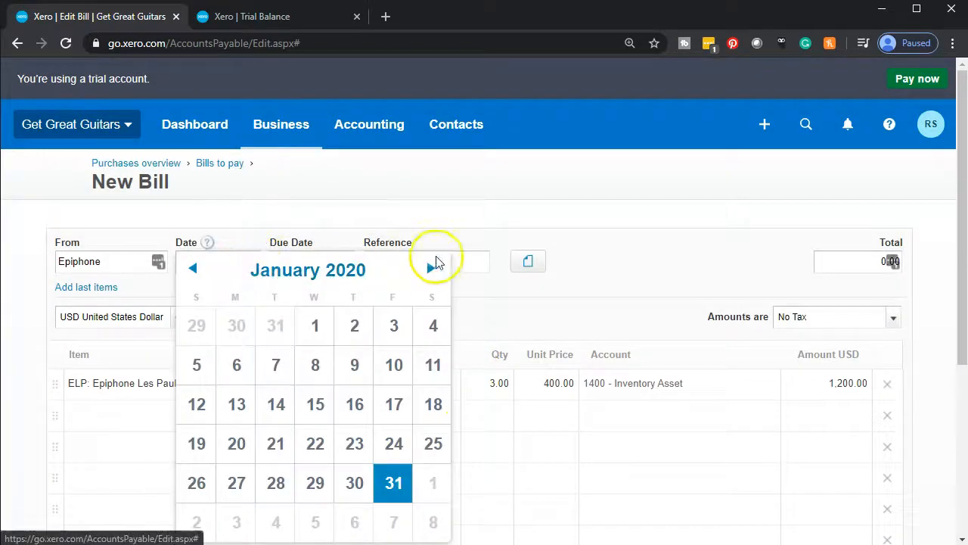
left_click(431, 267)
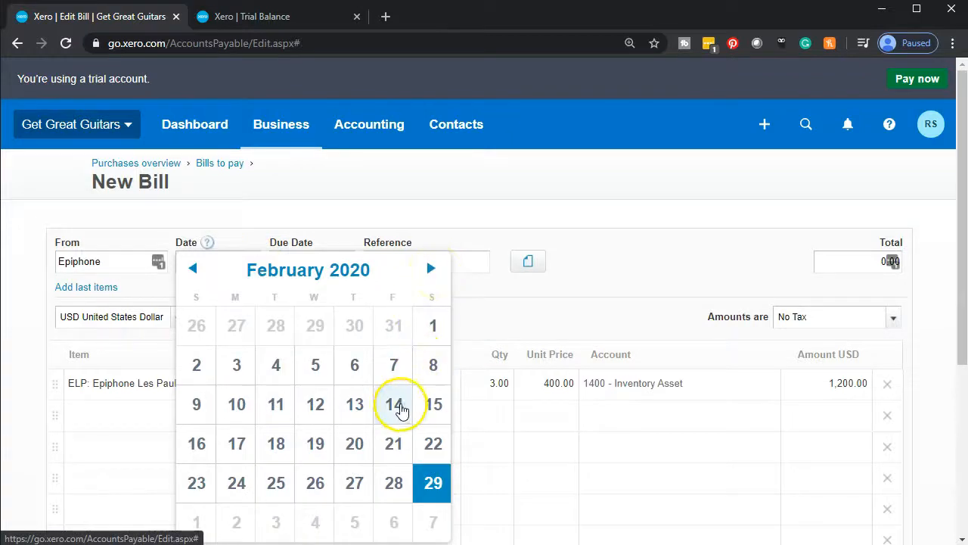
left_click(398, 405)
scroll(399, 410, "down", 1)
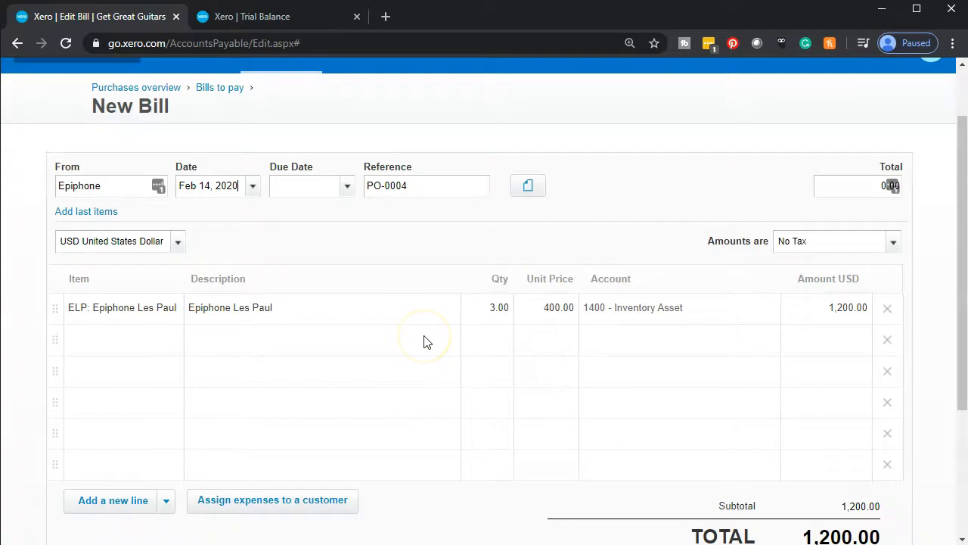
scroll(424, 341, "down", 1)
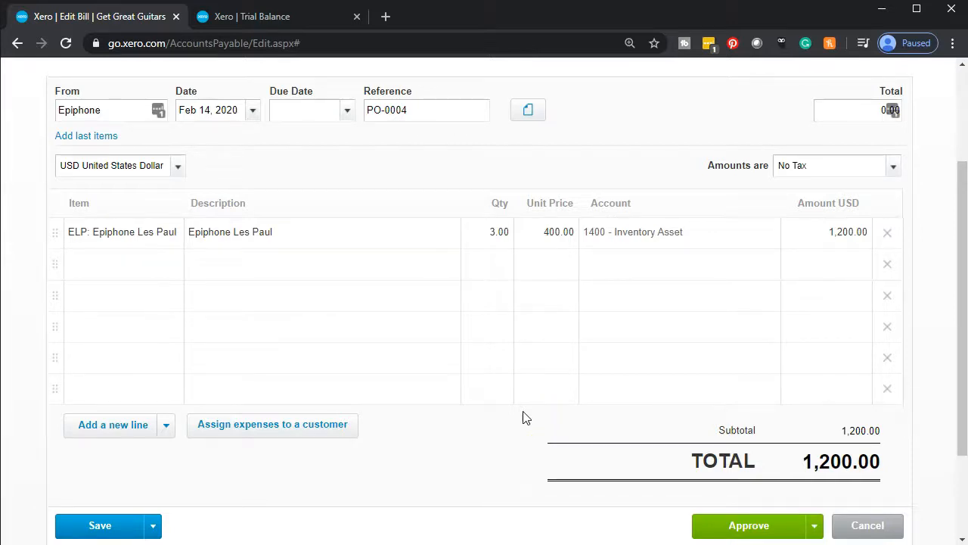
left_click(736, 534)
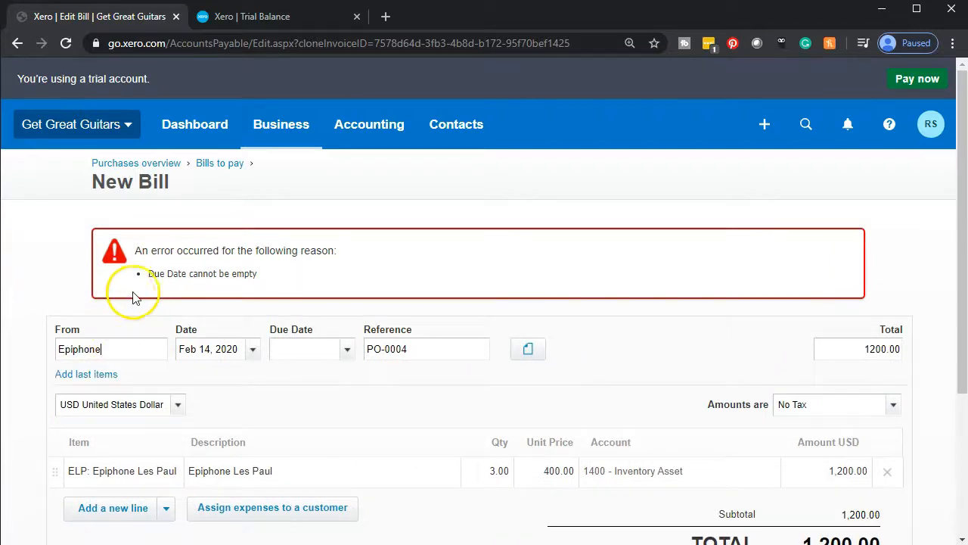
Set the Epiphone bill's due date to Mar 14, 2020 and approve the bill.
left_click(347, 352)
left_click(523, 242)
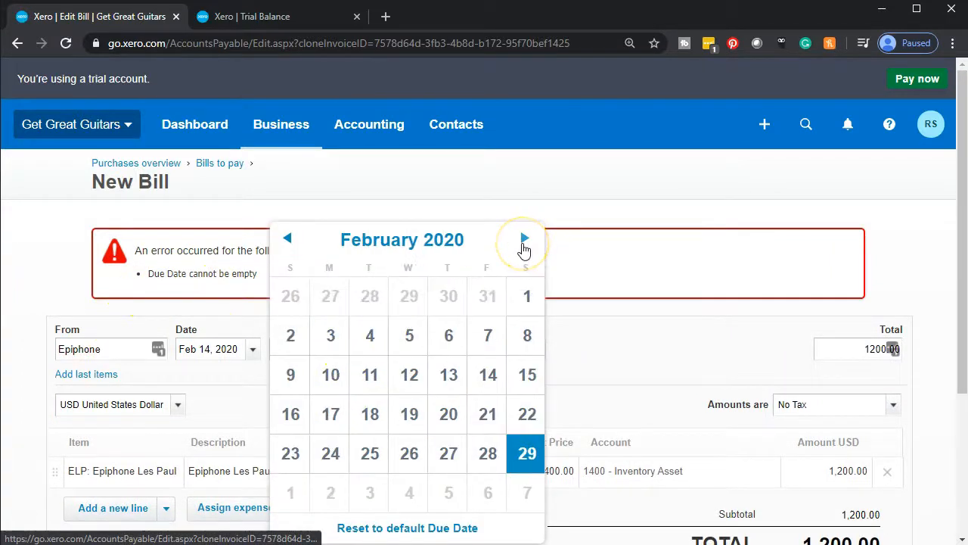
left_click(523, 244)
left_click(526, 383)
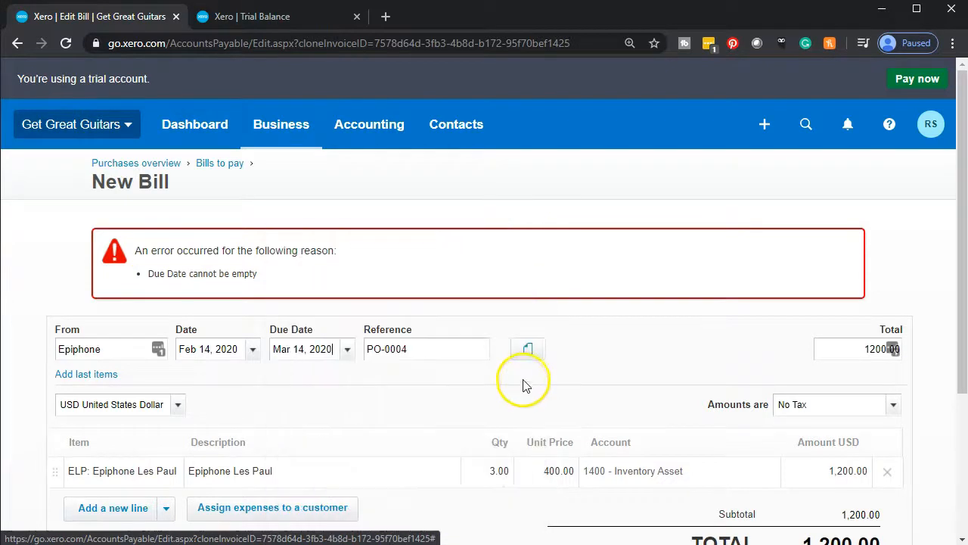
scroll(526, 385, "down", 3)
left_click(747, 397)
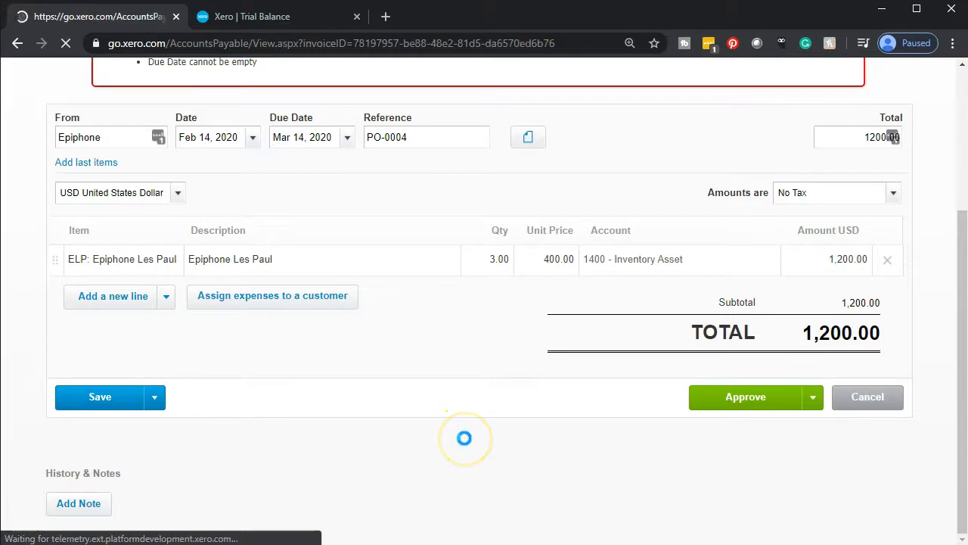
scroll(227, 318, "down", 6)
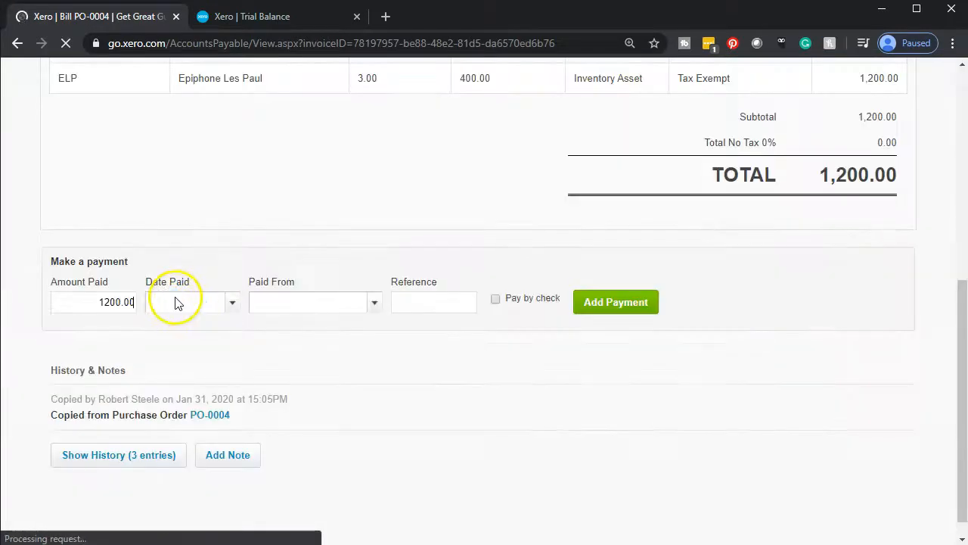
Go to the Trial Balance in the second browser tab and refresh it as of Feb 29, 2020, viewing the account balances.
left_click(259, 16)
scroll(287, 283, "up", 5)
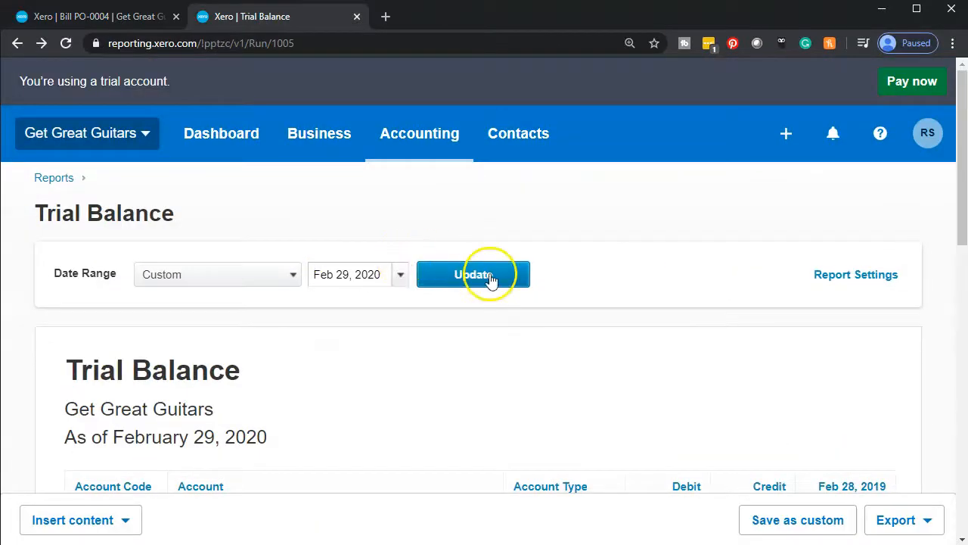
left_click(488, 277)
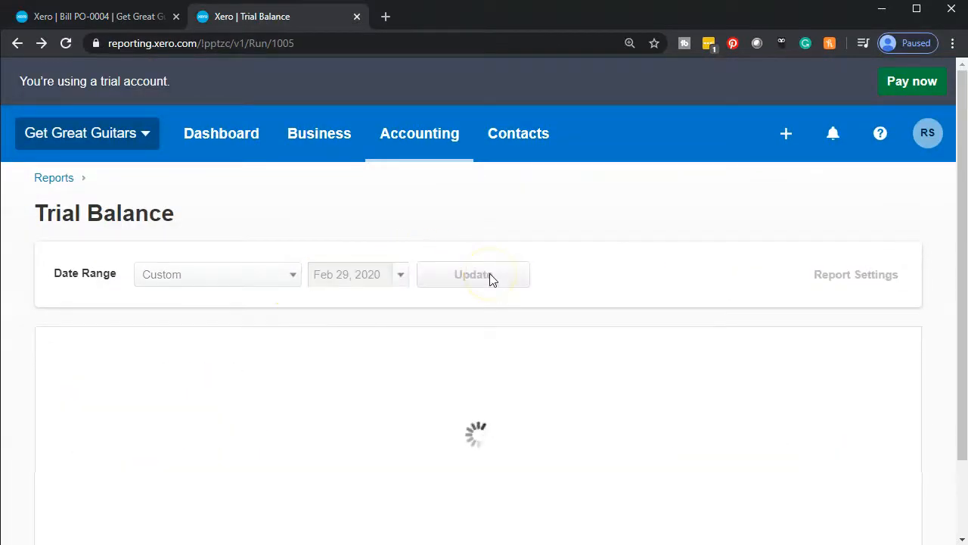
scroll(489, 279, "down", 3)
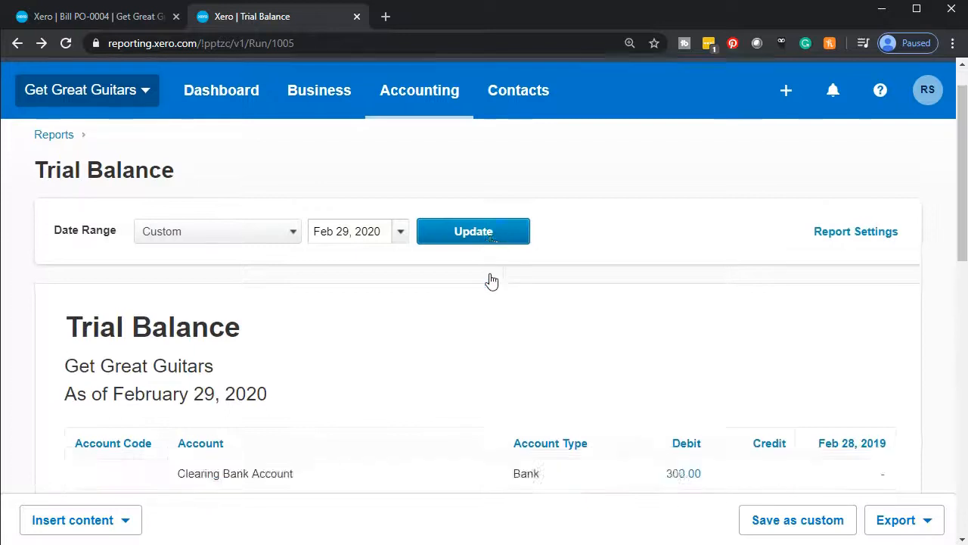
scroll(490, 280, "down", 3)
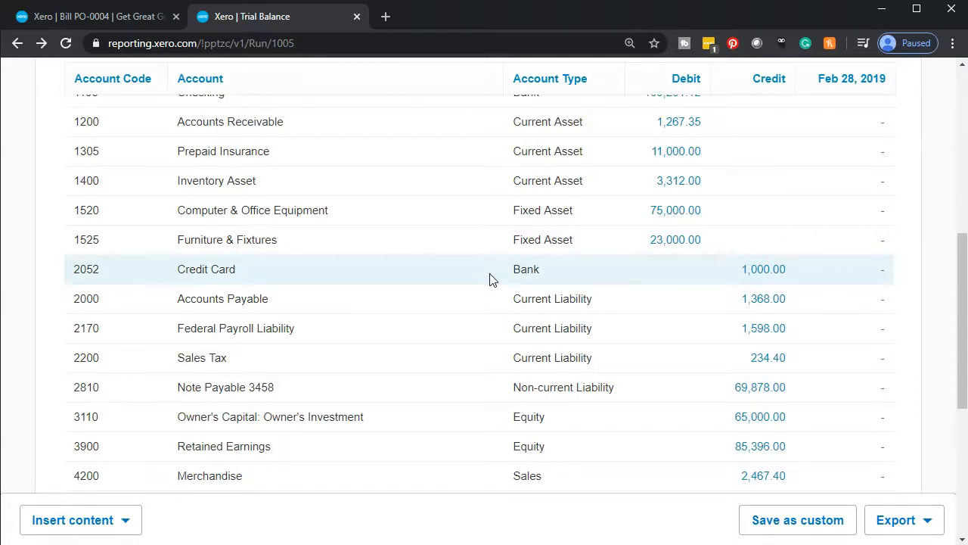
Review the transactions behind the Accounts Payable credit balance, including the Epiphone PO-0004 entry, and return to the Trial Balance.
left_click(766, 299)
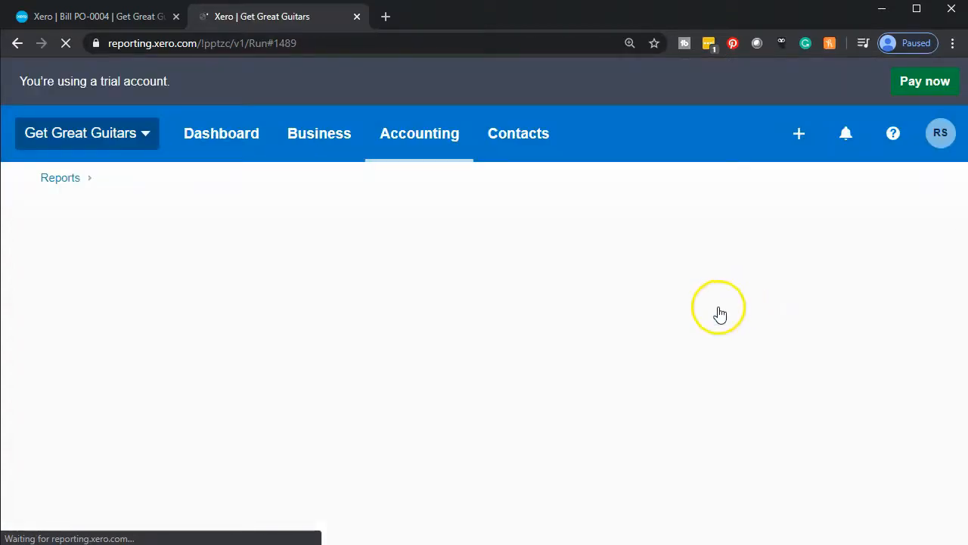
scroll(234, 368, "down", 6)
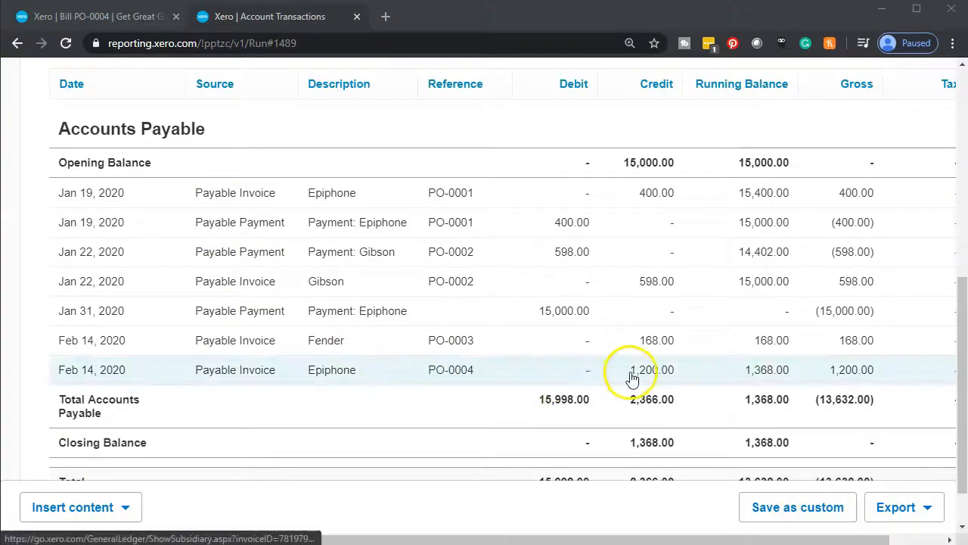
scroll(288, 427, "up", 6)
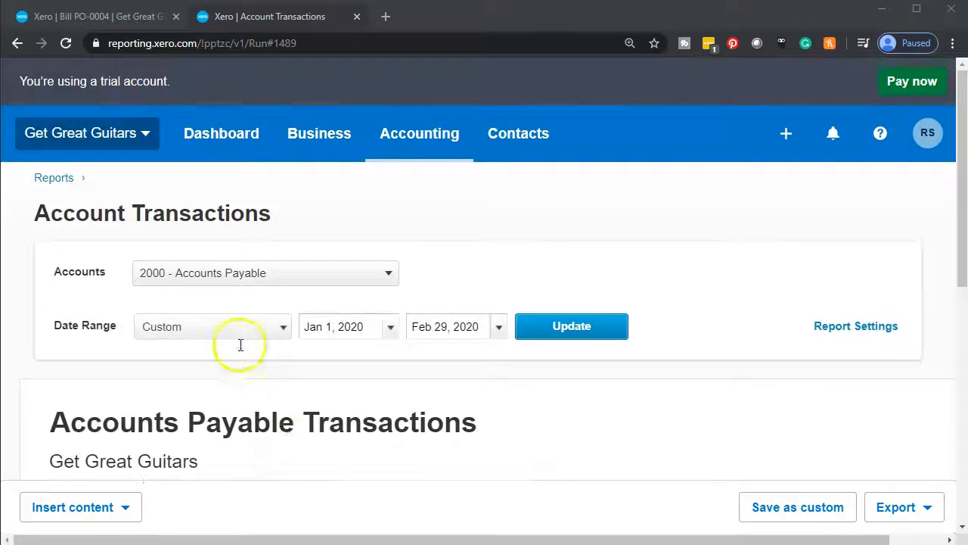
left_click(16, 43)
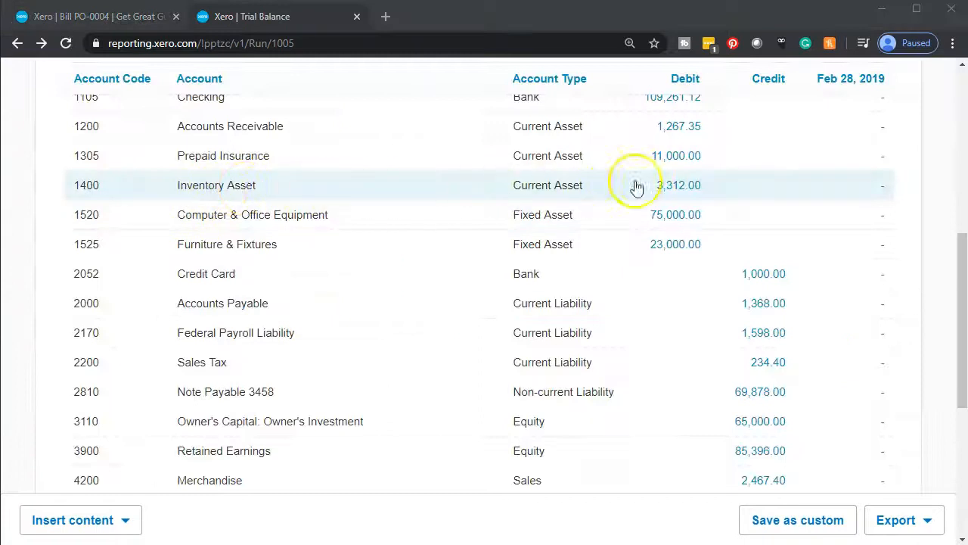
Check the Inventory Asset transactions for the Epiphone PO-0004 entry and go back to the Trial Balance.
left_click(679, 185)
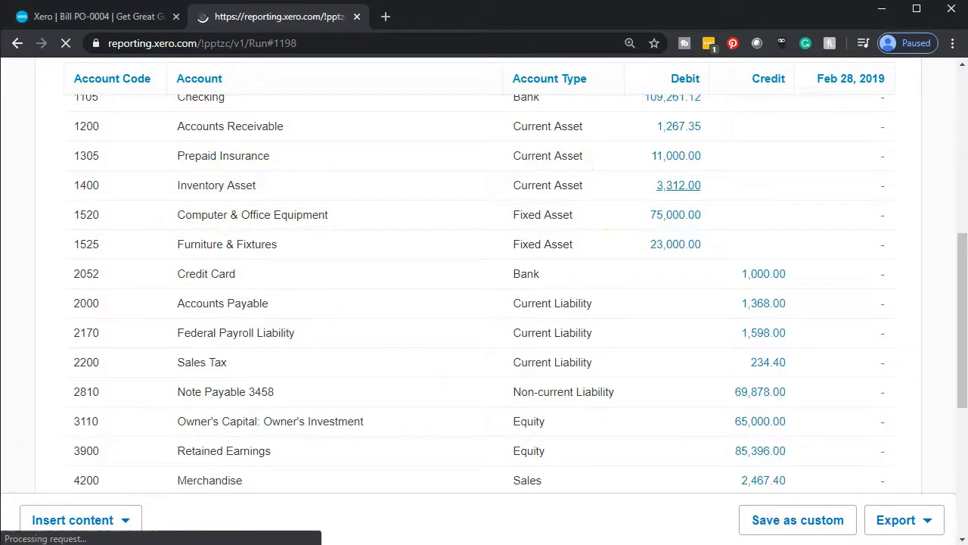
scroll(324, 411, "down", 4)
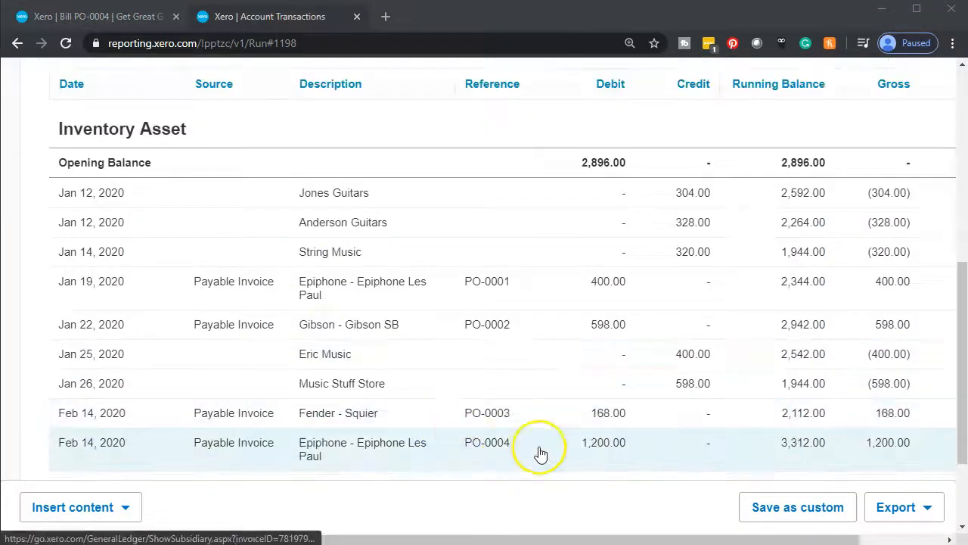
scroll(540, 452, "down", 1)
scroll(419, 421, "up", 5)
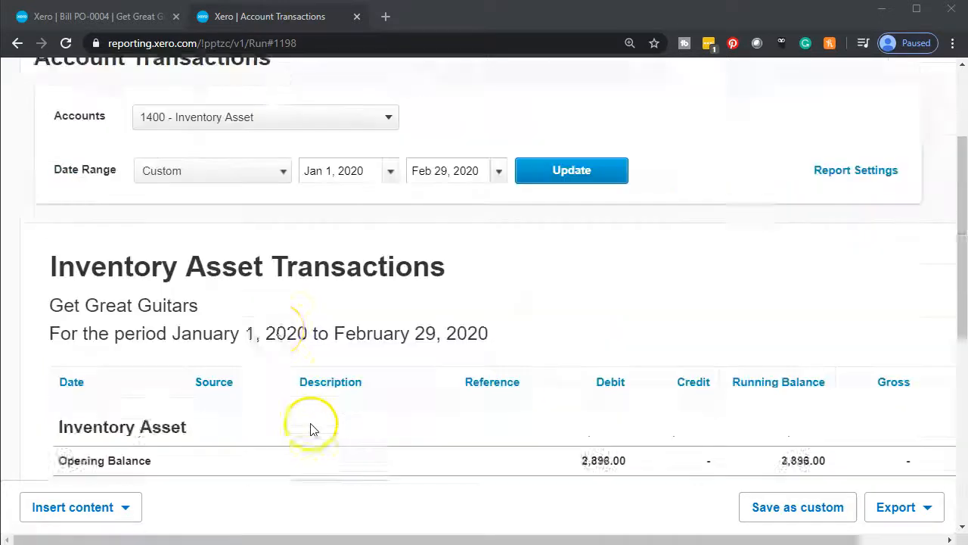
scroll(310, 430, "up", 2)
left_click(16, 44)
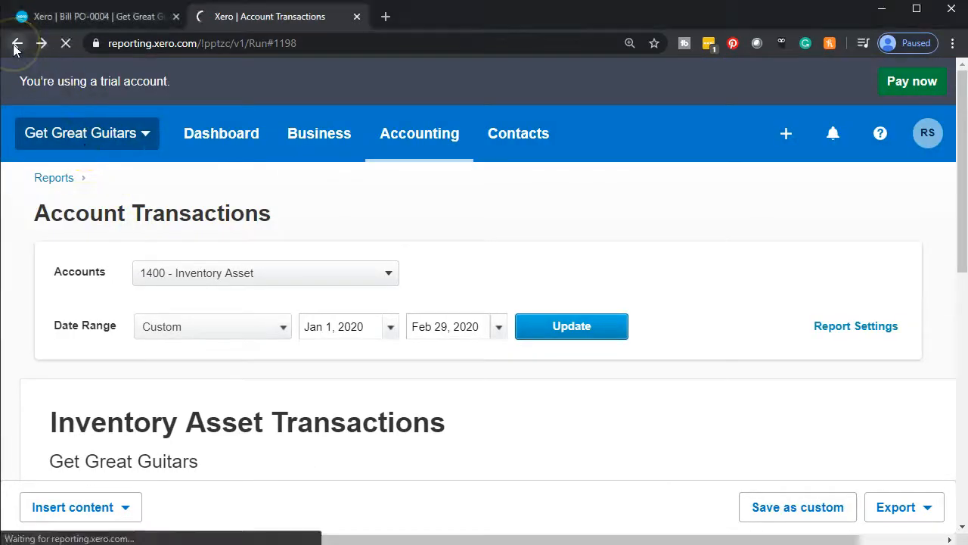